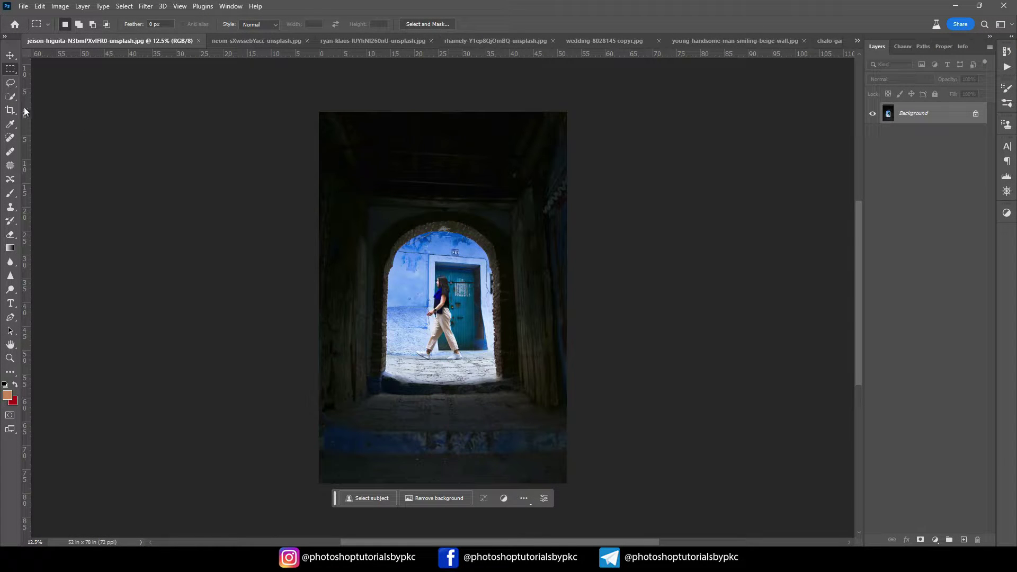
- Lasso the woman and blue doorway, invert the selection, and run Generative Fill with no prompt
{"action": "left_click", "coordinate": [10, 83]}
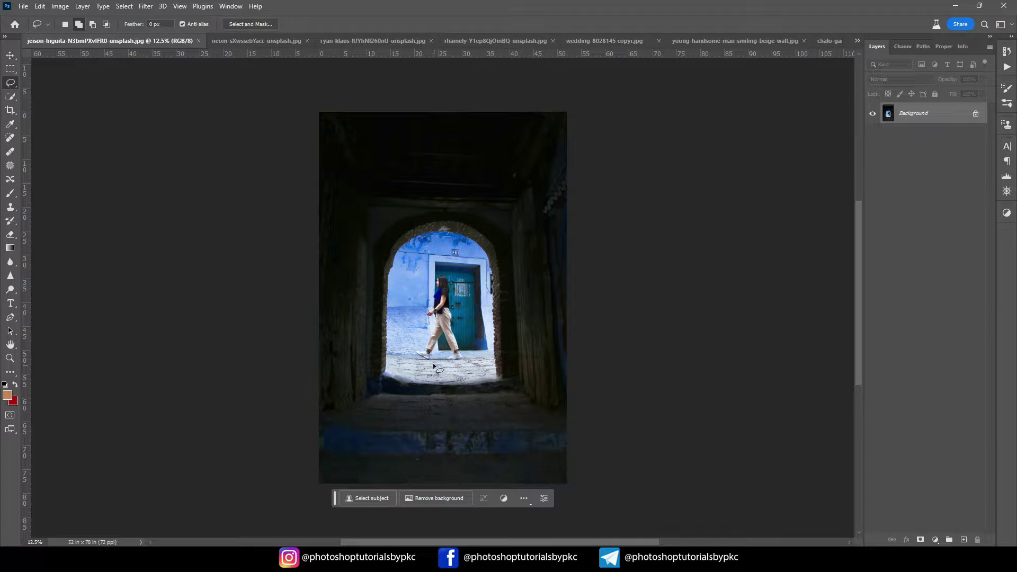
{"action": "mouse_move", "coordinate": [451, 368]}
{"action": "left_mouse_down"}
{"action": "mouse_move", "coordinate": [488, 293]}
{"action": "mouse_move", "coordinate": [469, 365]}
{"action": "left_mouse_up"}
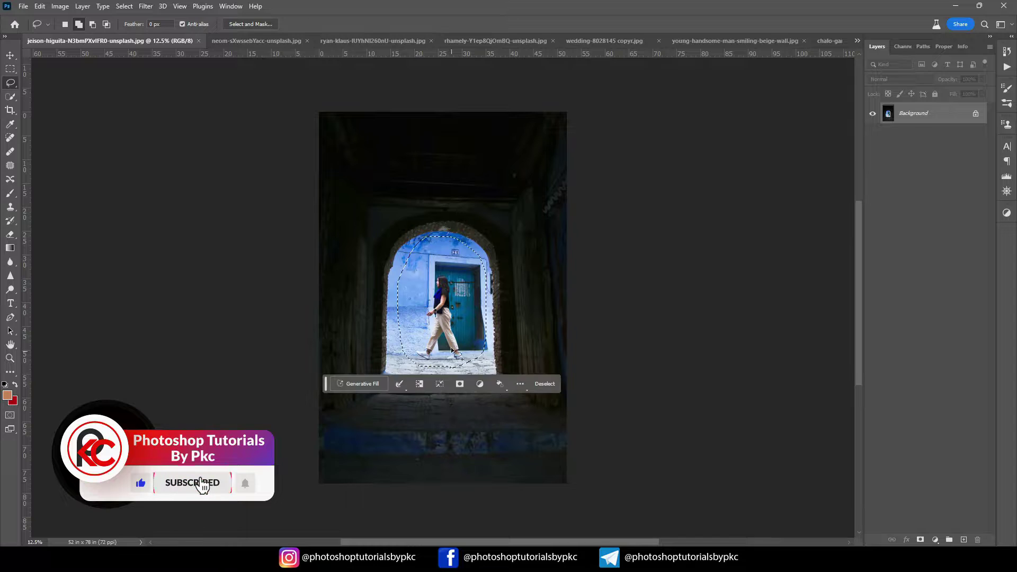
{"action": "left_click", "coordinate": [419, 384]}
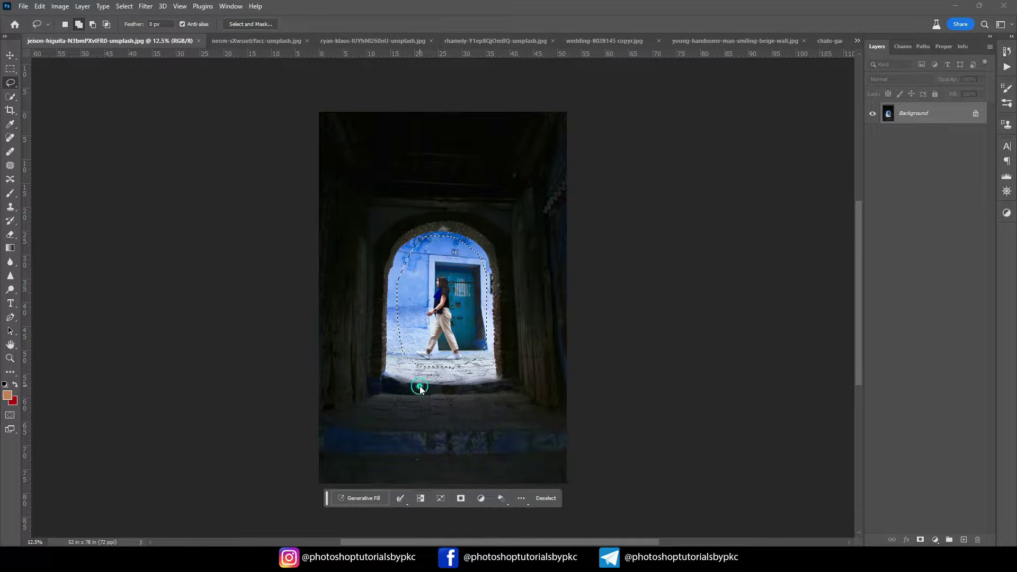
{"action": "left_click", "coordinate": [360, 498]}
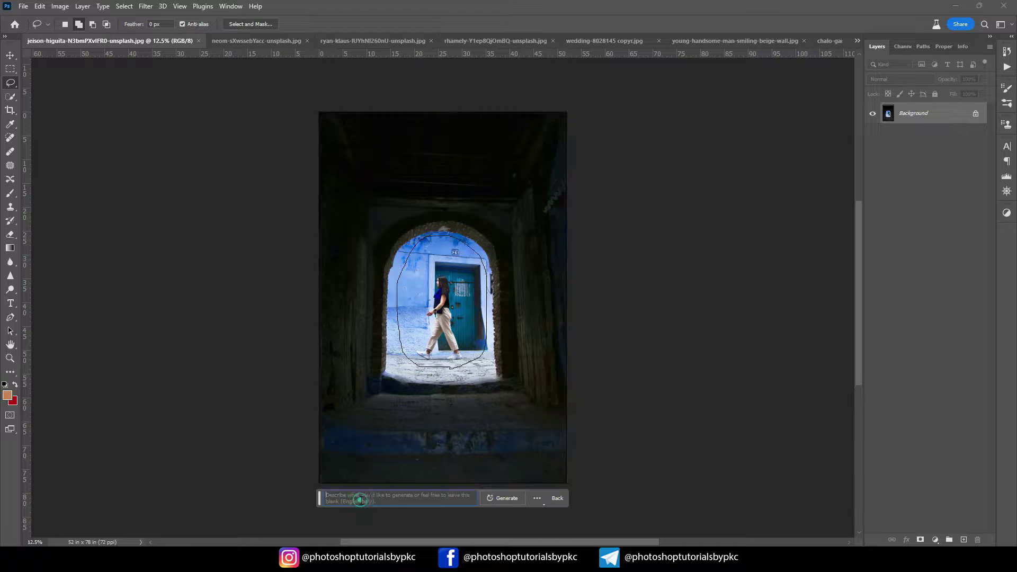
{"action": "left_click", "coordinate": [503, 498]}
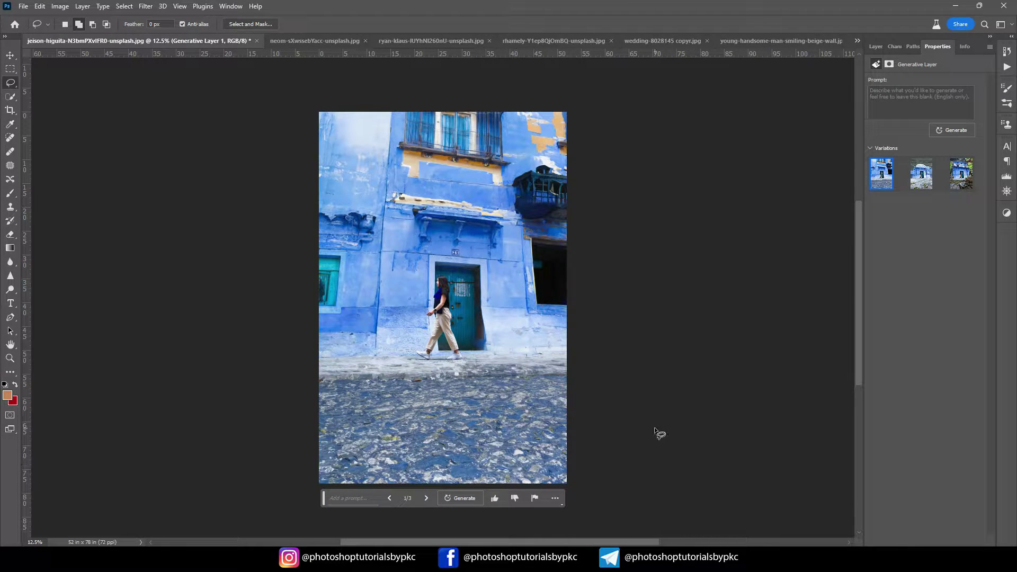
- Compare the second and third blue-building fill variations, keeping the third
{"action": "left_click", "coordinate": [921, 184]}
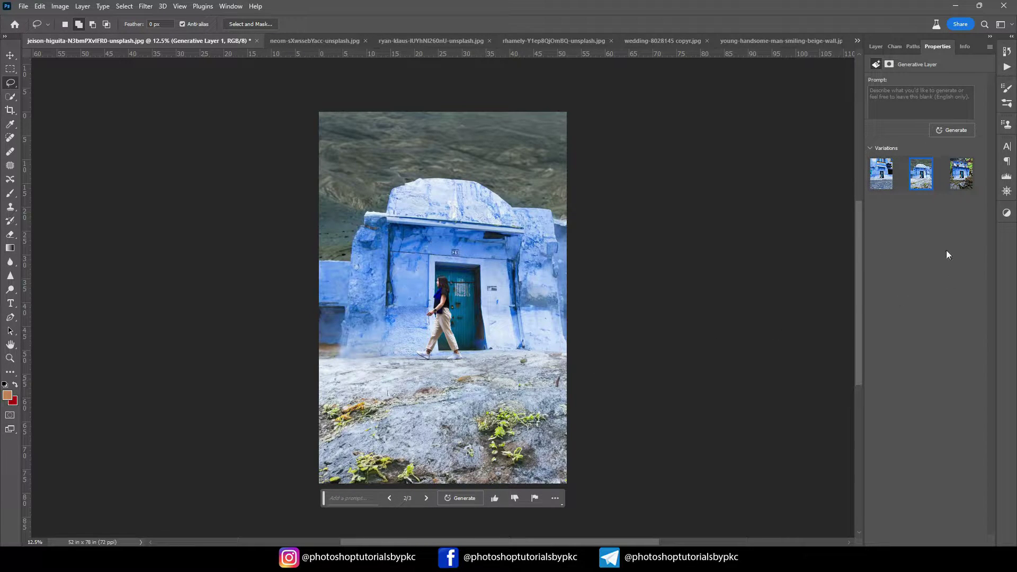
{"action": "left_click", "coordinate": [961, 184]}
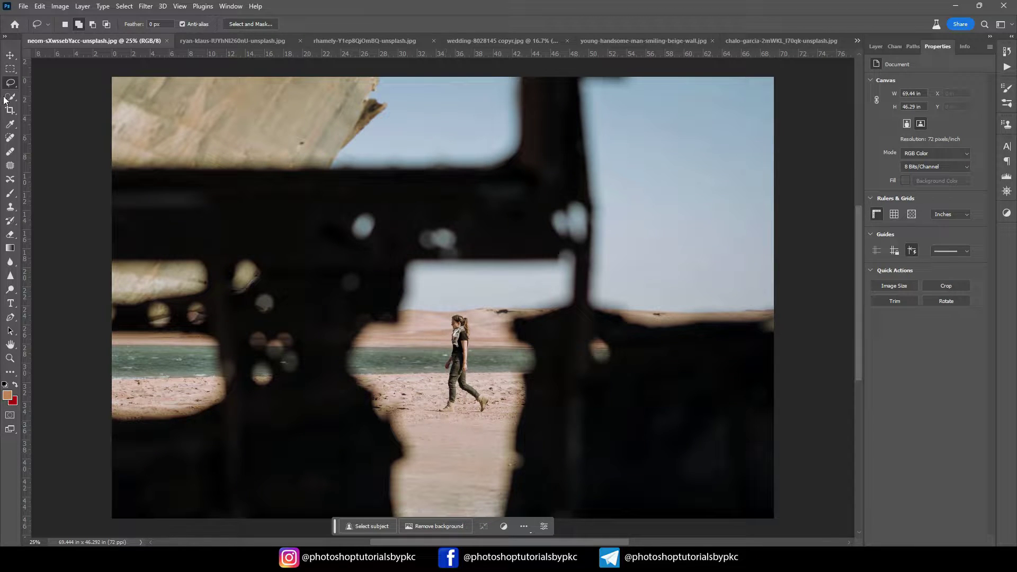
- Lasso the walking woman in the desert photo, invert, and generate a fill with no prompt
{"action": "left_click_drag", "start_coordinate": [442, 421], "coordinate": [420, 408]}
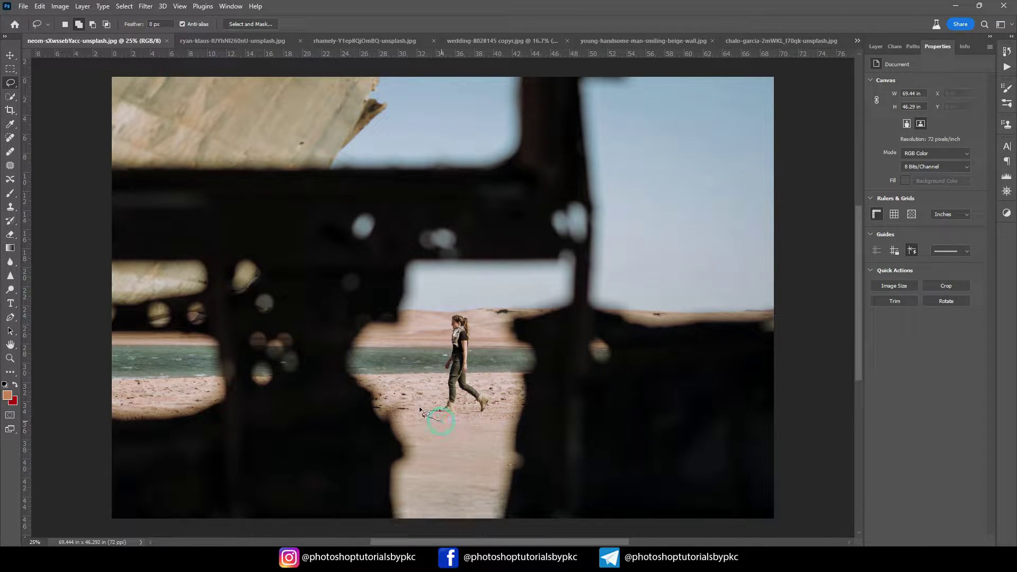
{"action": "left_click_drag", "start_coordinate": [435, 305], "coordinate": [480, 294]}
{"action": "left_click_drag", "start_coordinate": [499, 421], "coordinate": [480, 421]}
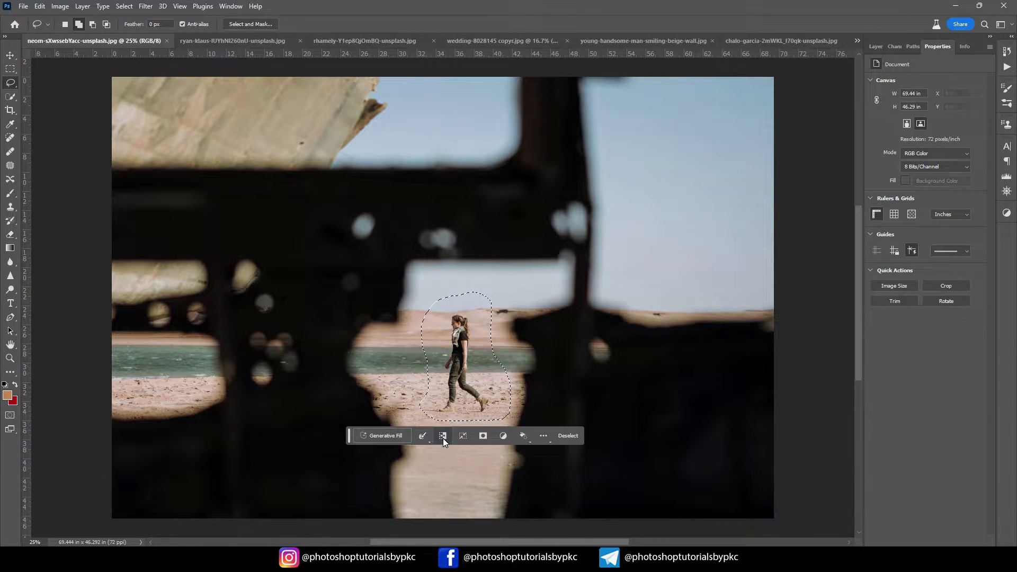
{"action": "left_click", "coordinate": [443, 437]}
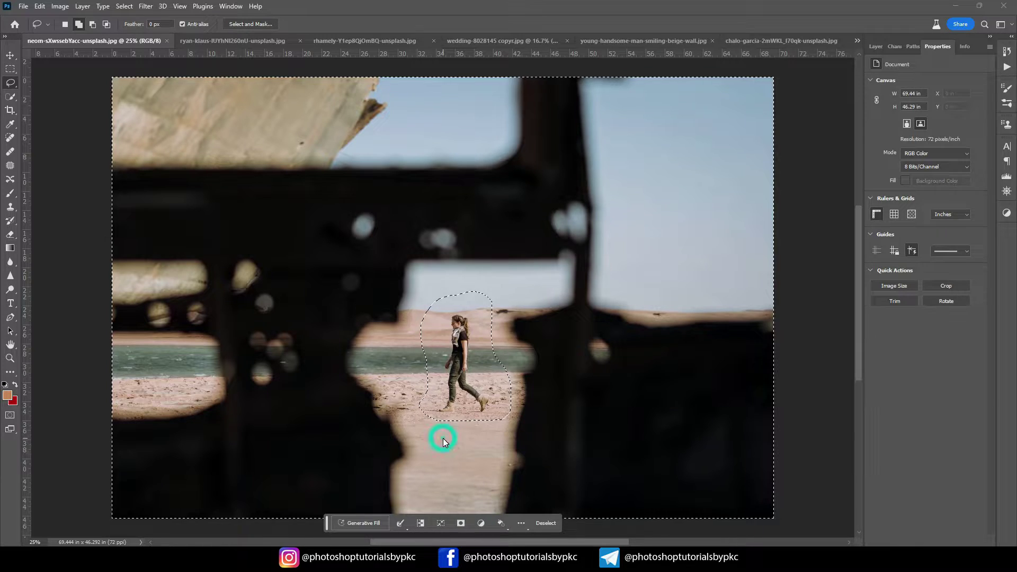
{"action": "left_click", "coordinate": [364, 523]}
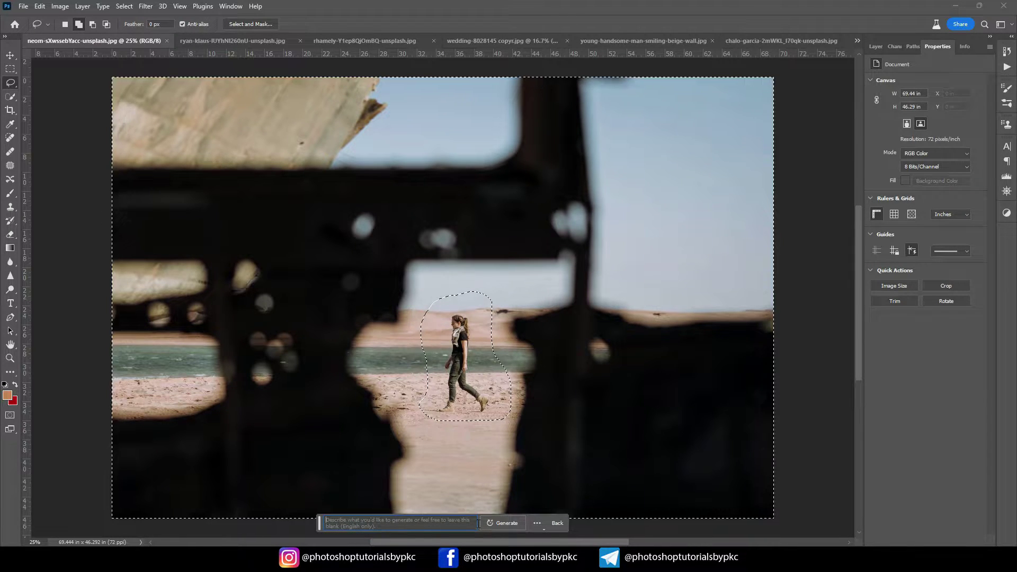
{"action": "left_click", "coordinate": [498, 523]}
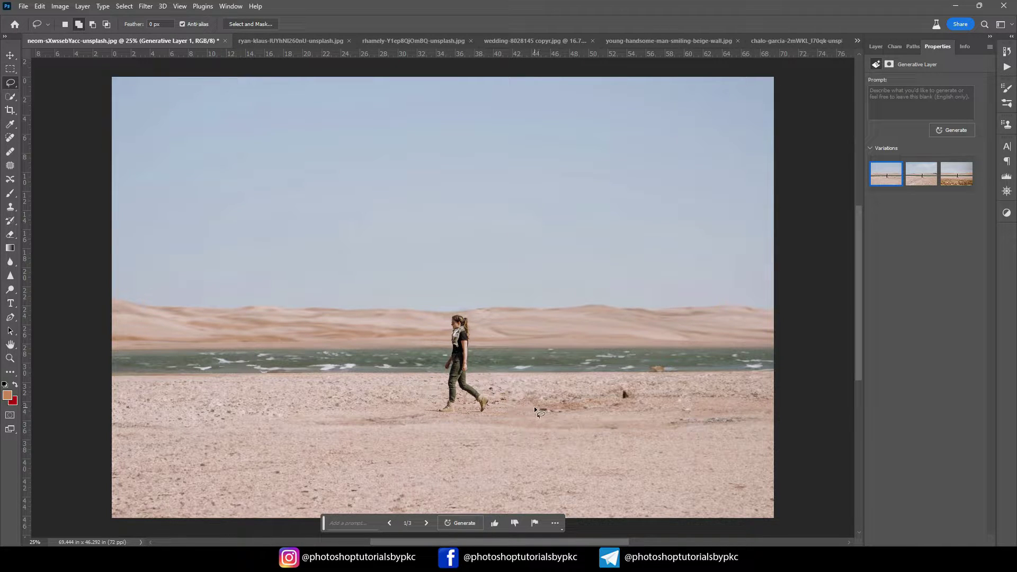
- Preview the second and third desert variations, keeping the third with dry grass foreground
{"action": "left_click", "coordinate": [922, 175]}
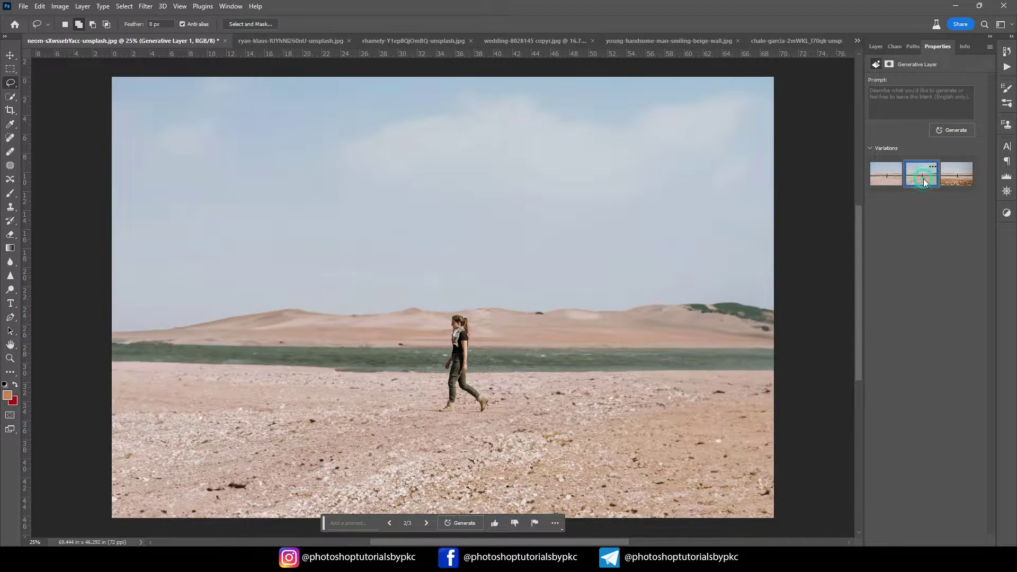
{"action": "left_click", "coordinate": [948, 183]}
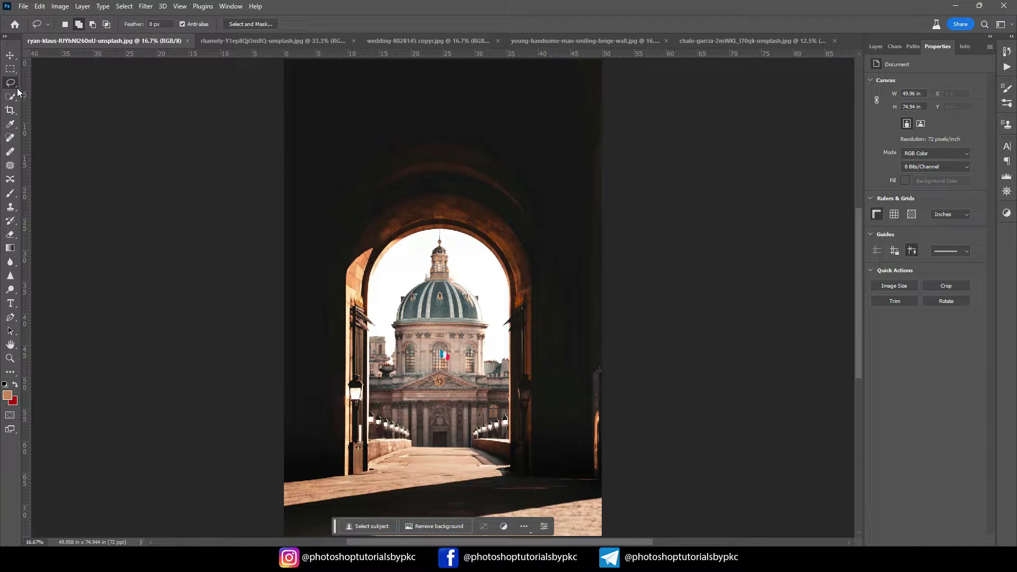
- Lasso the dome view inside the arch, invert it, and generate an empty-prompt fill around it
{"action": "left_click_drag", "start_coordinate": [373, 461], "coordinate": [373, 351]}
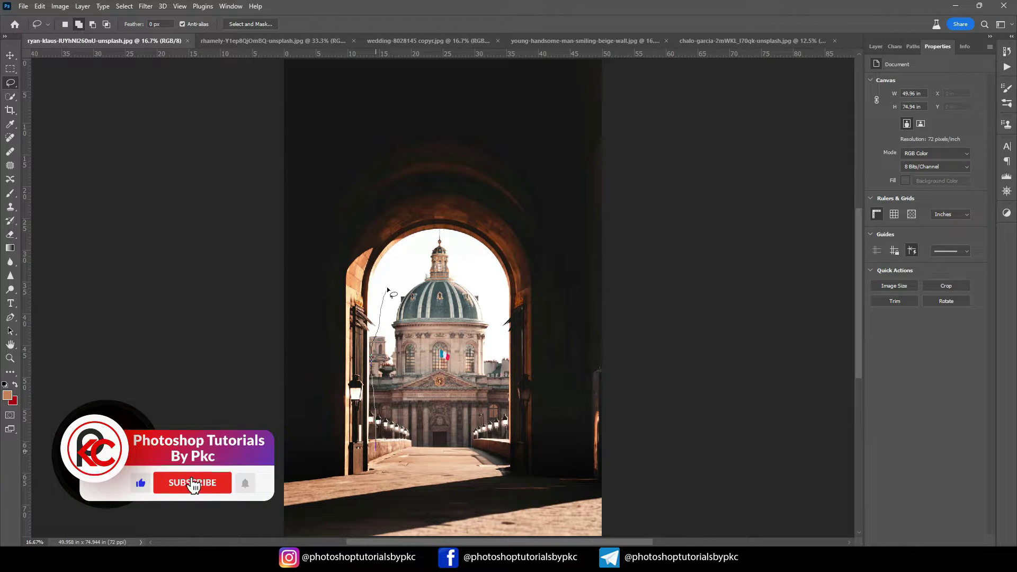
{"action": "mouse_move", "coordinate": [372, 351]}
{"action": "left_mouse_down"}
{"action": "mouse_move", "coordinate": [432, 239]}
{"action": "mouse_move", "coordinate": [479, 264]}
{"action": "mouse_move", "coordinate": [501, 351]}
{"action": "mouse_move", "coordinate": [497, 461]}
{"action": "left_mouse_up"}
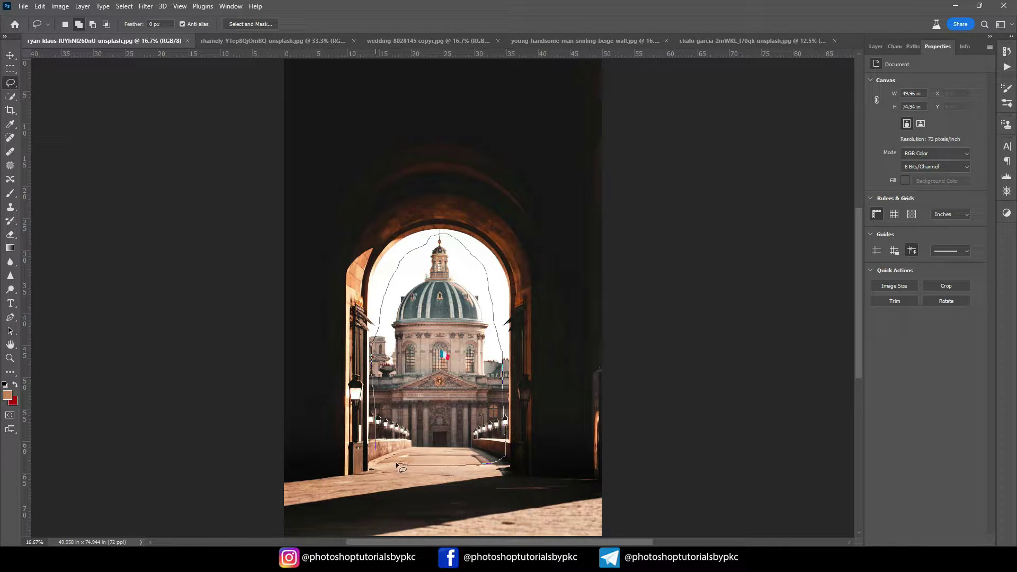
{"action": "left_click_drag", "start_coordinate": [379, 456], "coordinate": [378, 454]}
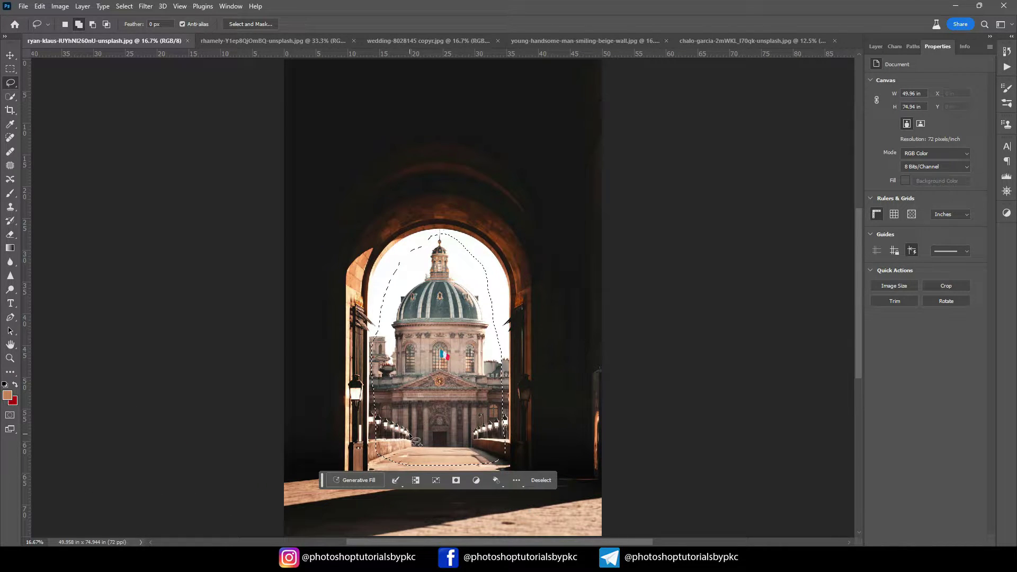
{"action": "left_click", "coordinate": [416, 480]}
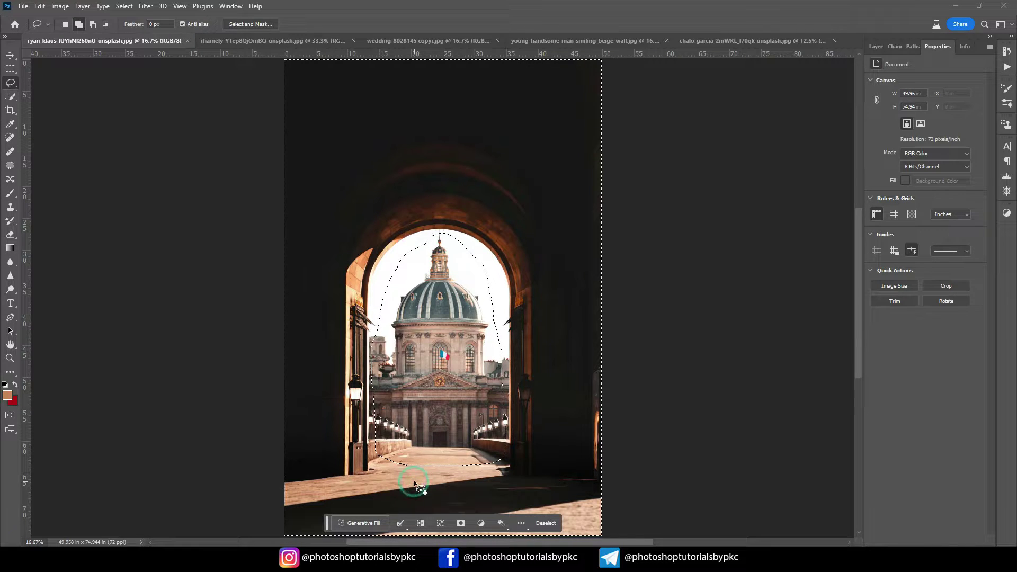
{"action": "left_click", "coordinate": [364, 522]}
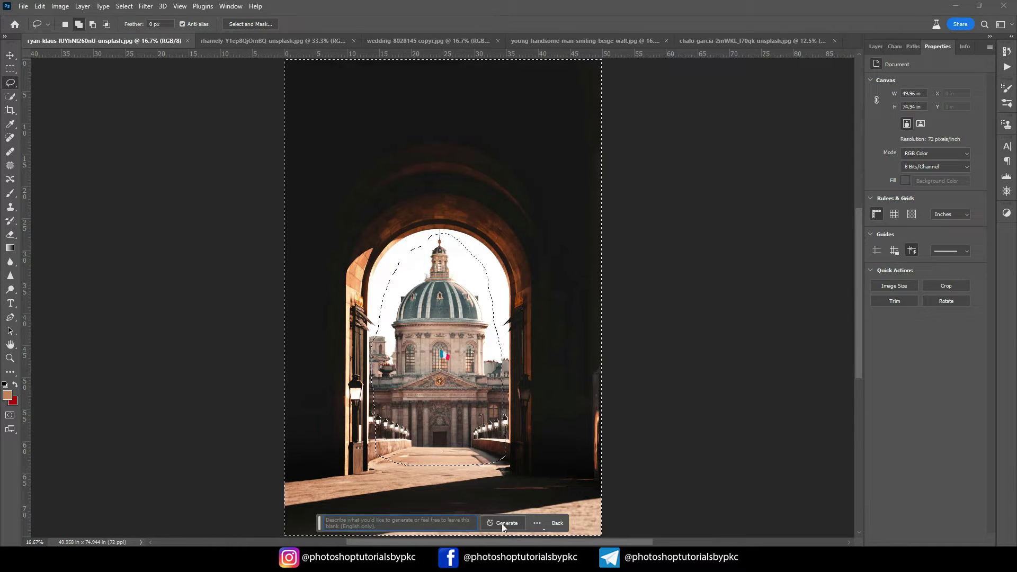
{"action": "left_click", "coordinate": [503, 521]}
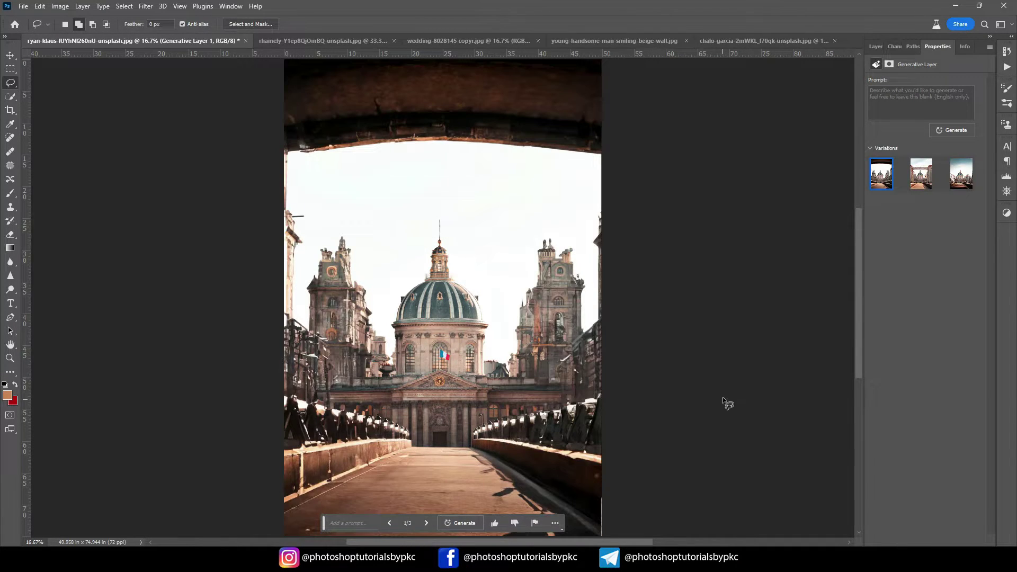
- Preview the second and third archway variations, settling on the third with trees and sky
{"action": "left_click", "coordinate": [921, 180]}
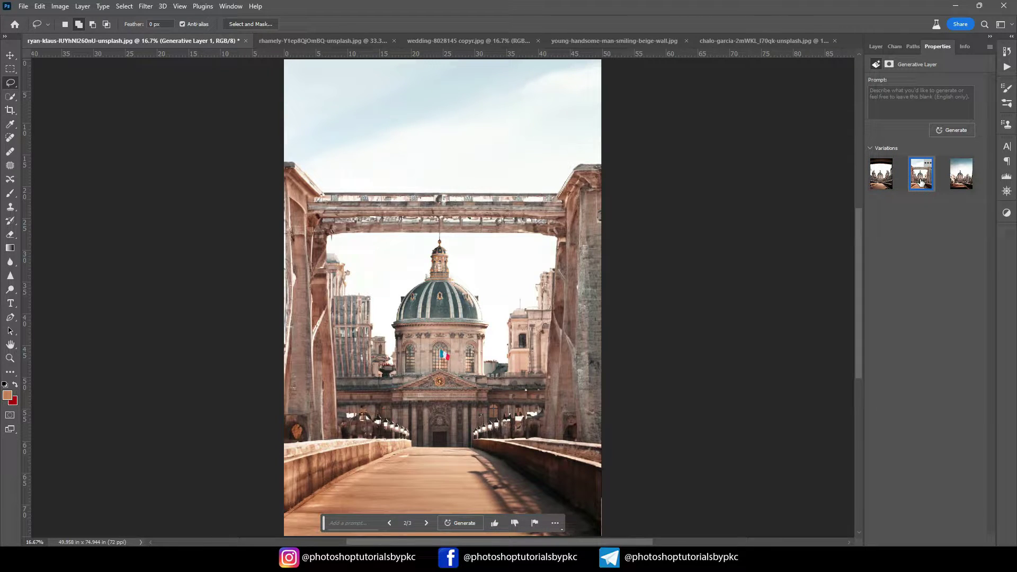
{"action": "left_click", "coordinate": [961, 174]}
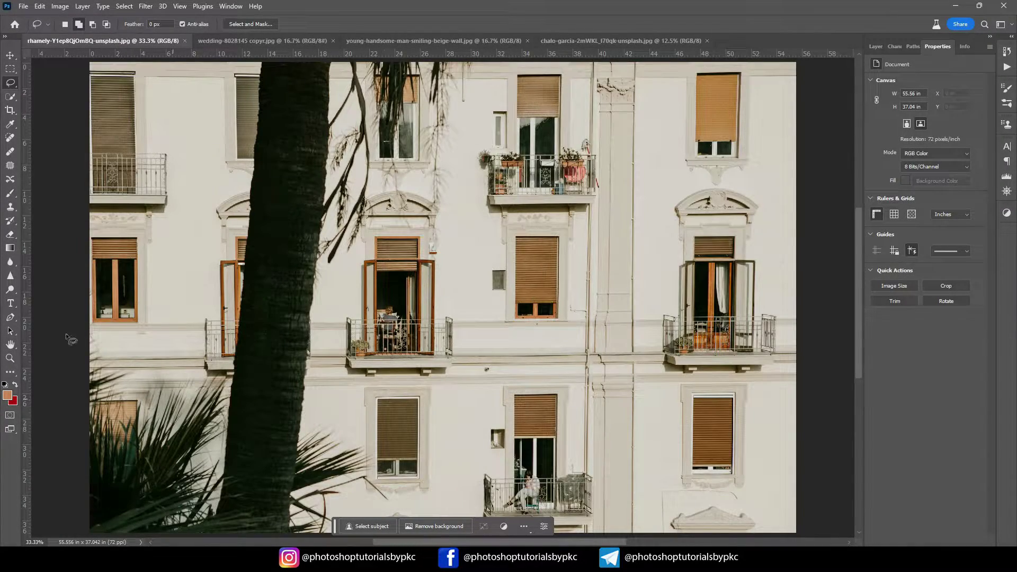
- Lasso the palm tree on the facade and erase it with an empty-prompt Generative Fill
{"action": "left_click_drag", "start_coordinate": [77, 336], "coordinate": [249, 53]}
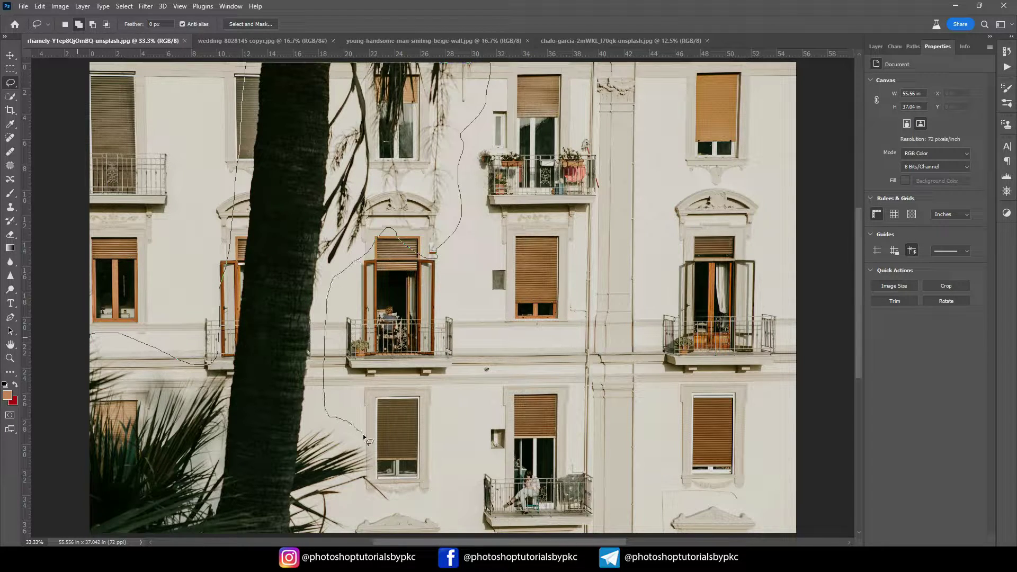
{"action": "left_click_drag", "start_coordinate": [460, 161], "coordinate": [408, 536]}
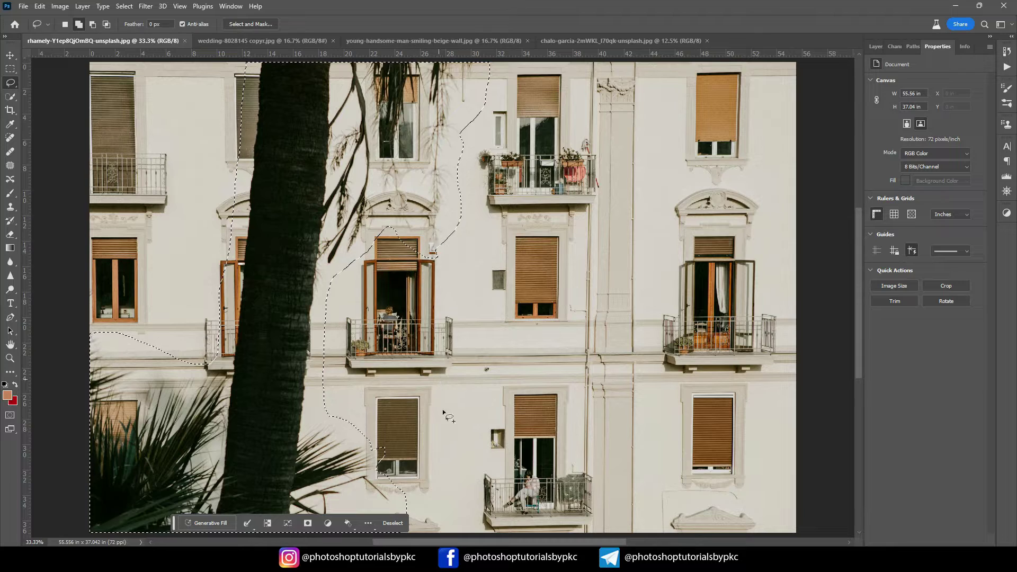
{"action": "left_click", "coordinate": [208, 523]}
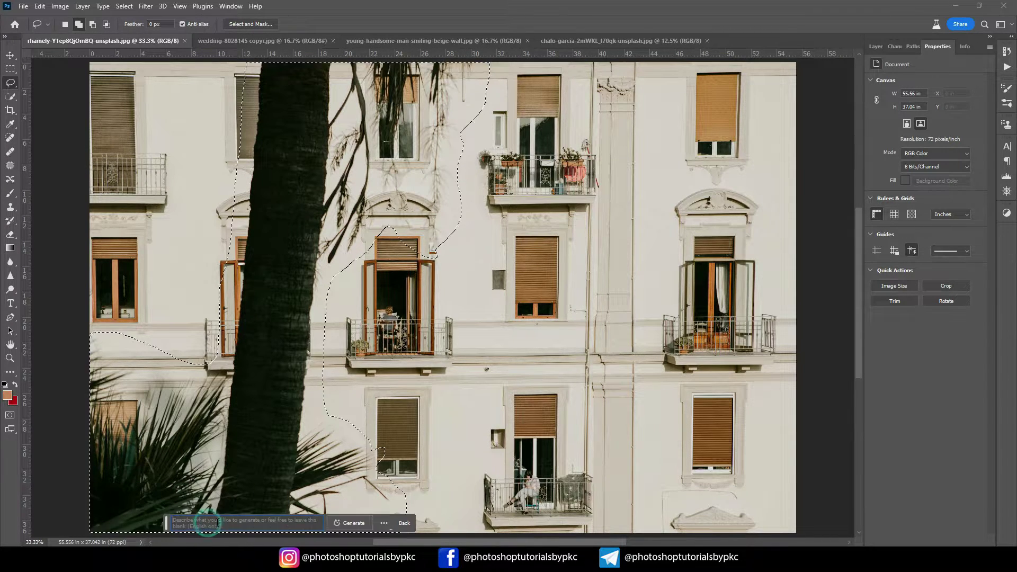
{"action": "left_click", "coordinate": [348, 522]}
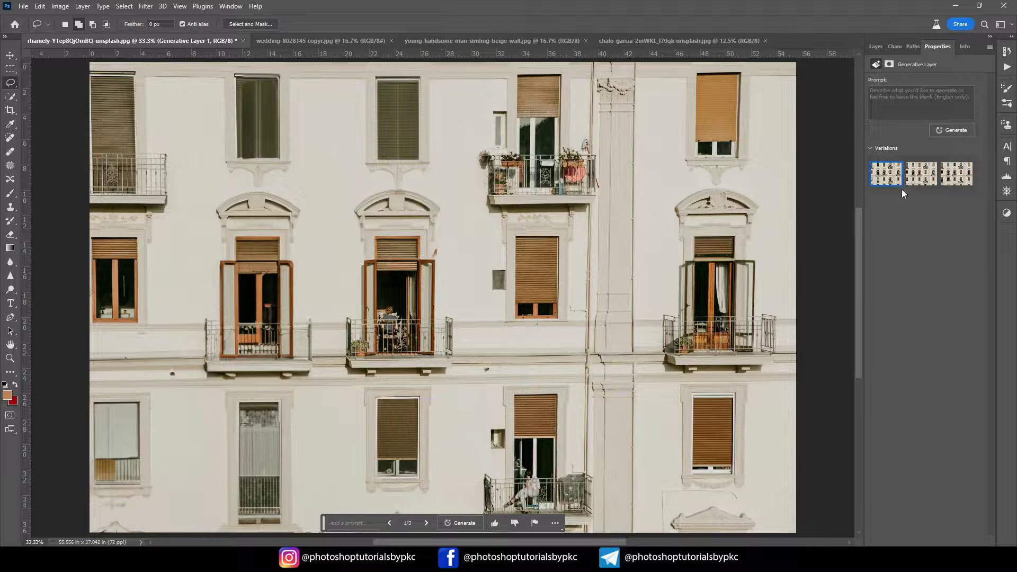
- Compare the second and third palm-free facade variations, returning to the second
{"action": "left_click", "coordinate": [915, 180]}
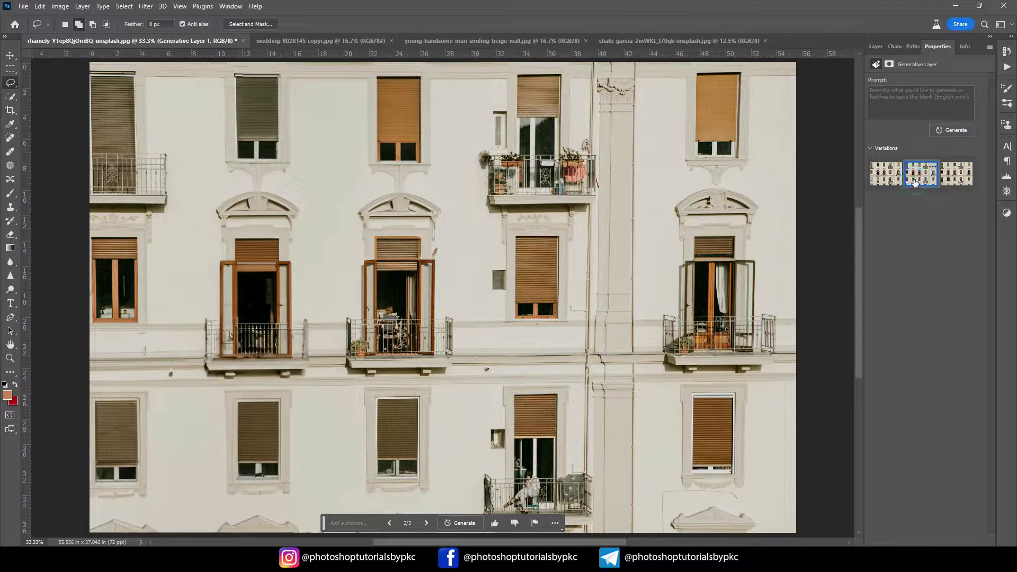
{"action": "left_click", "coordinate": [958, 179]}
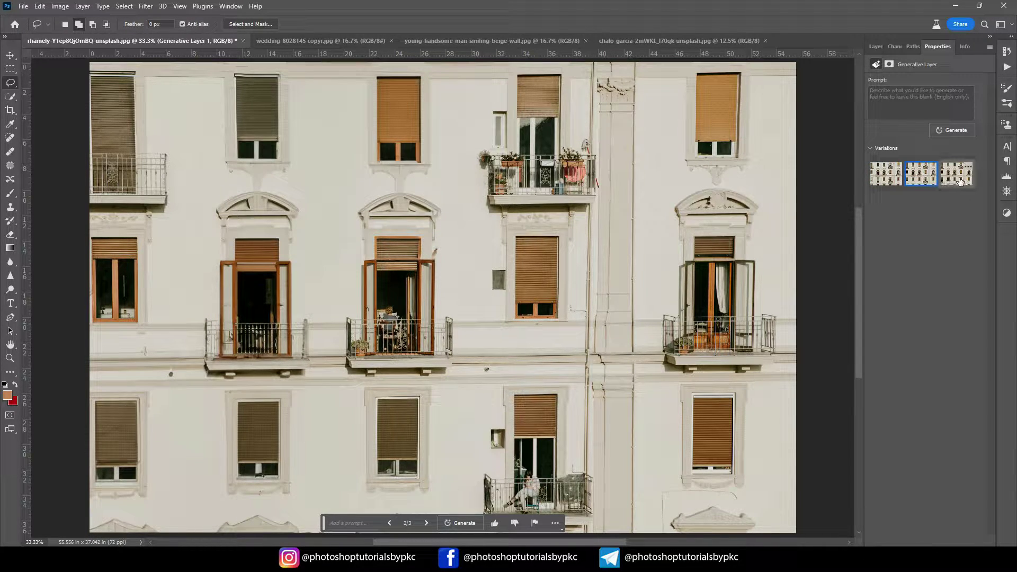
{"action": "left_click", "coordinate": [927, 172]}
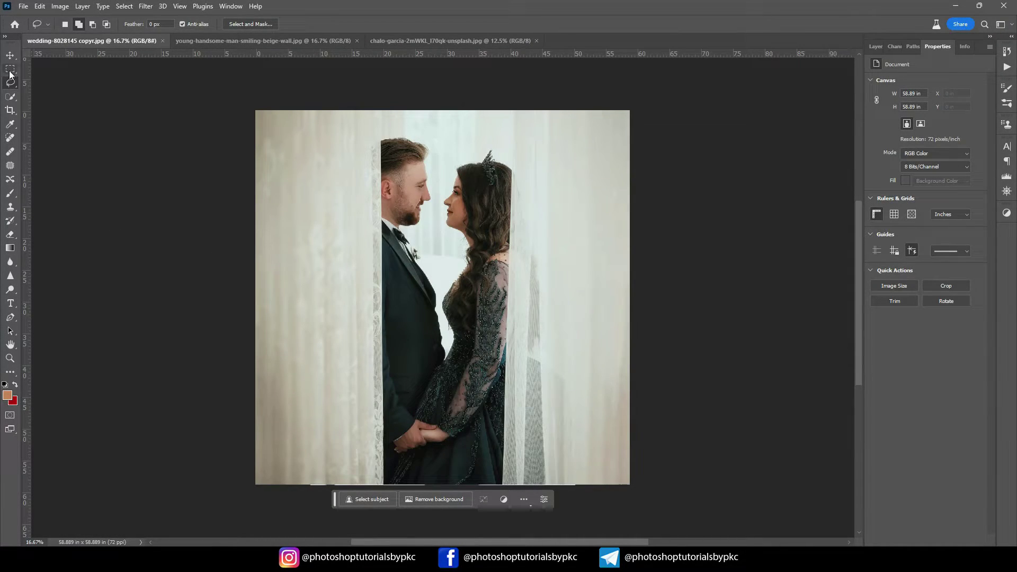
- Marquee-select the strip around the couple, invert it, and generate a new background with no prompt
{"action": "left_click", "coordinate": [11, 72]}
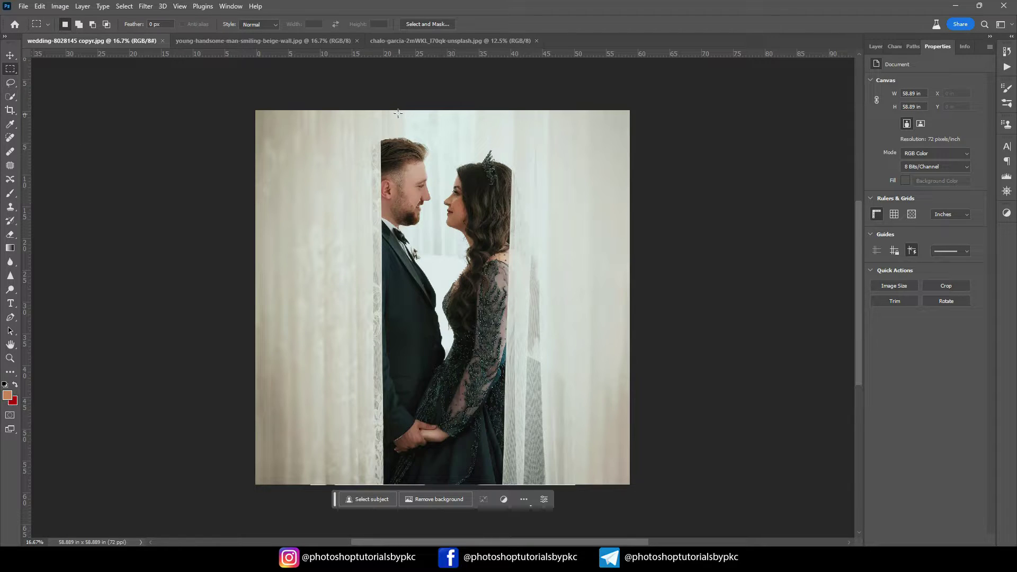
{"action": "left_click_drag", "start_coordinate": [385, 106], "coordinate": [499, 493]}
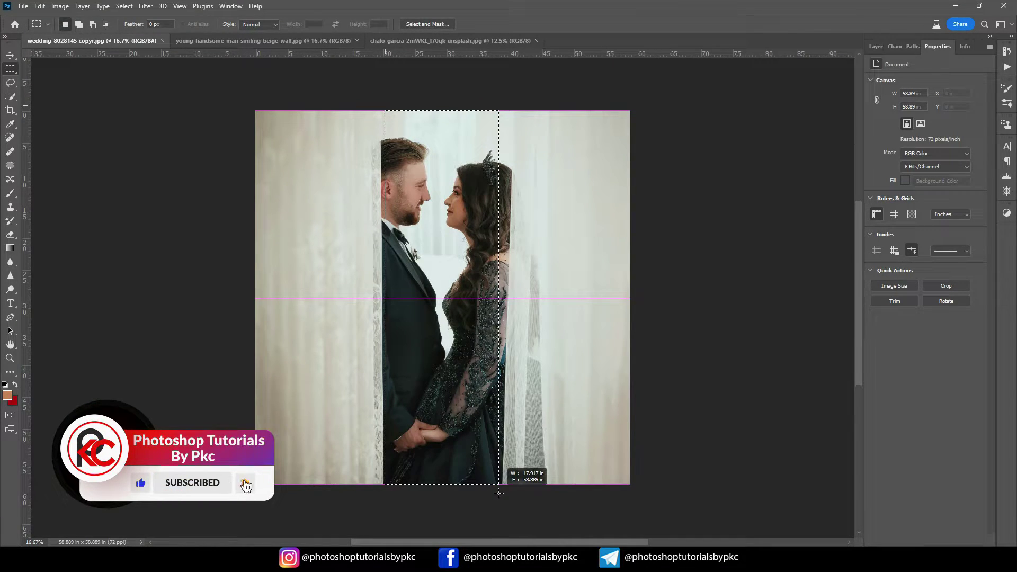
{"action": "left_click_drag", "start_coordinate": [498, 492], "coordinate": [498, 492]}
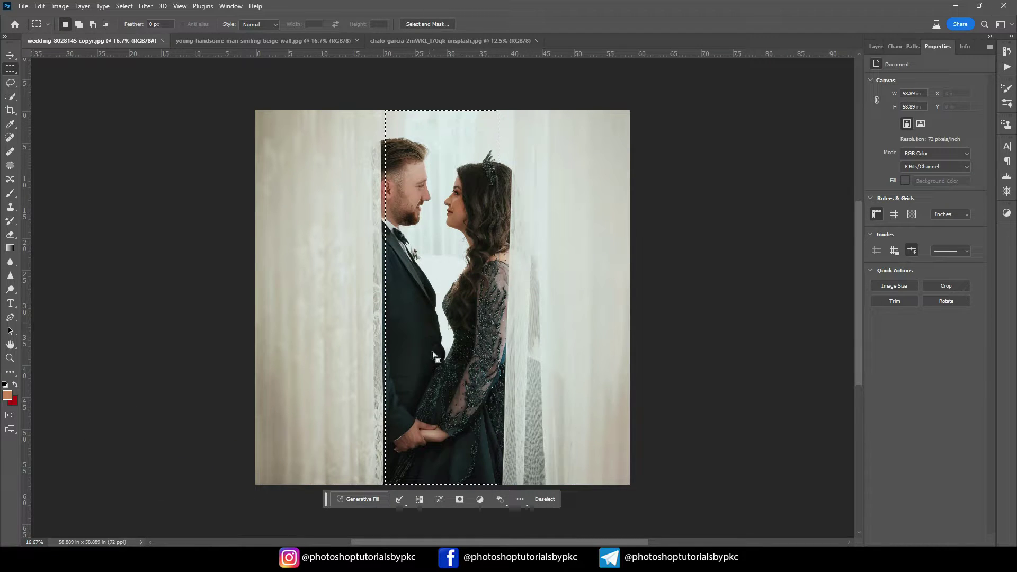
{"action": "left_click", "coordinate": [419, 499]}
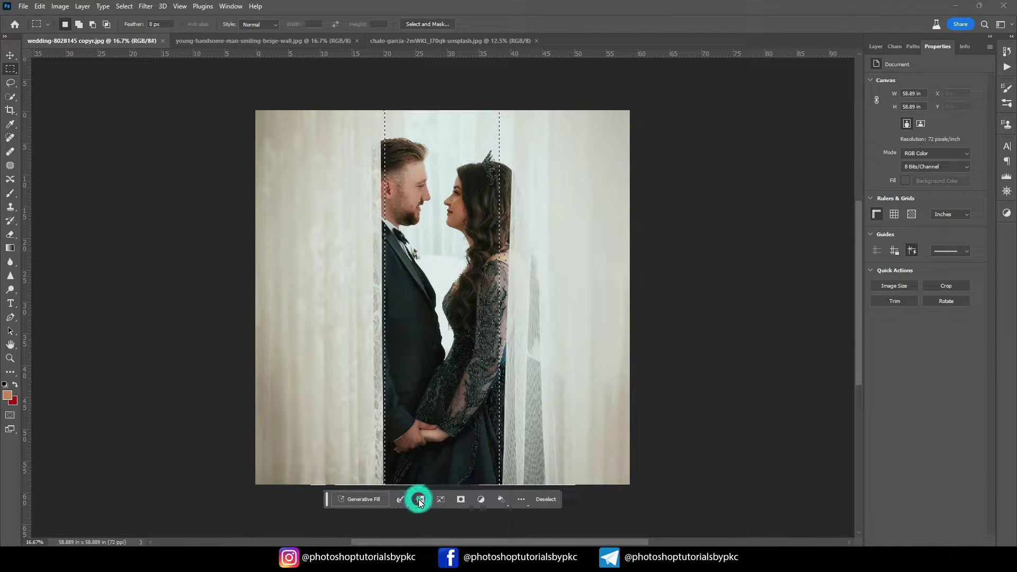
{"action": "left_click", "coordinate": [356, 498]}
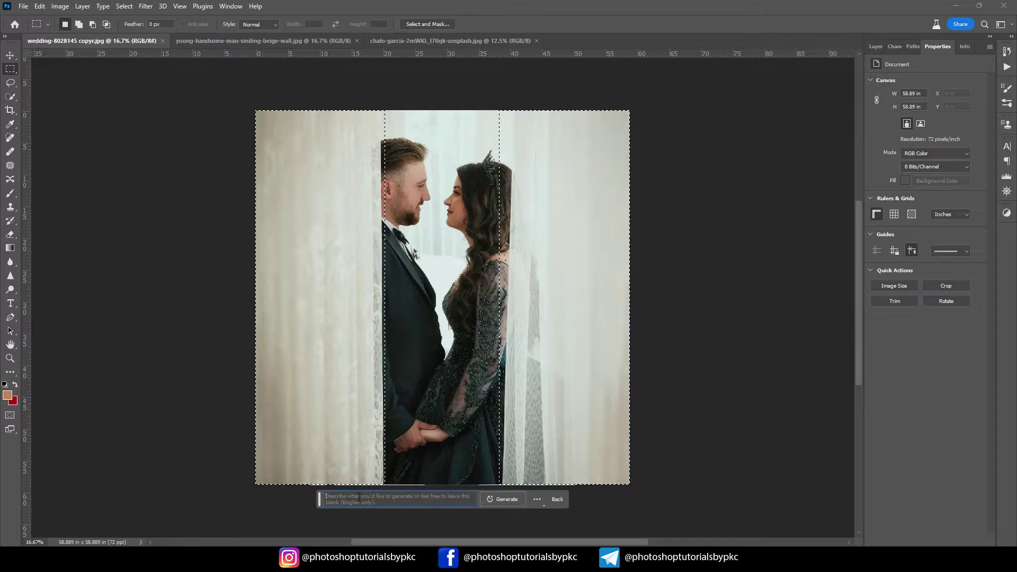
{"action": "left_click", "coordinate": [501, 500]}
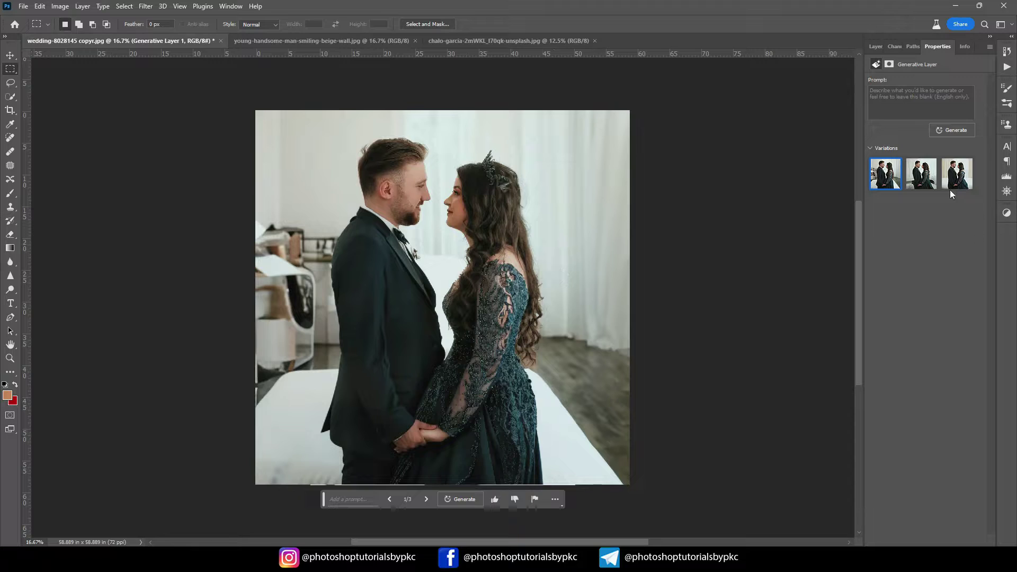
- Compare the three room variations, generate three more, and pick the second of six
{"action": "left_click", "coordinate": [920, 180]}
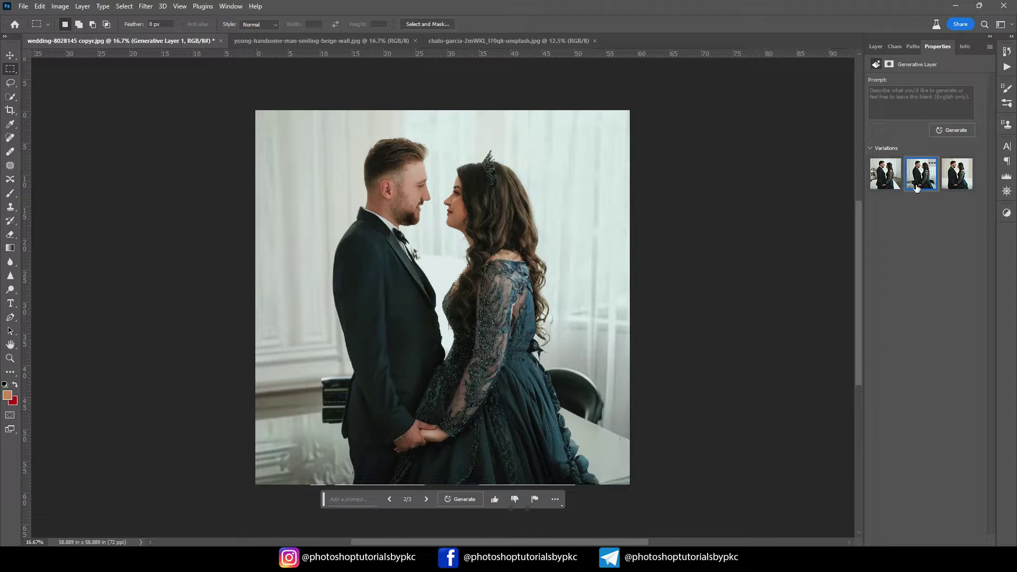
{"action": "left_click", "coordinate": [956, 183]}
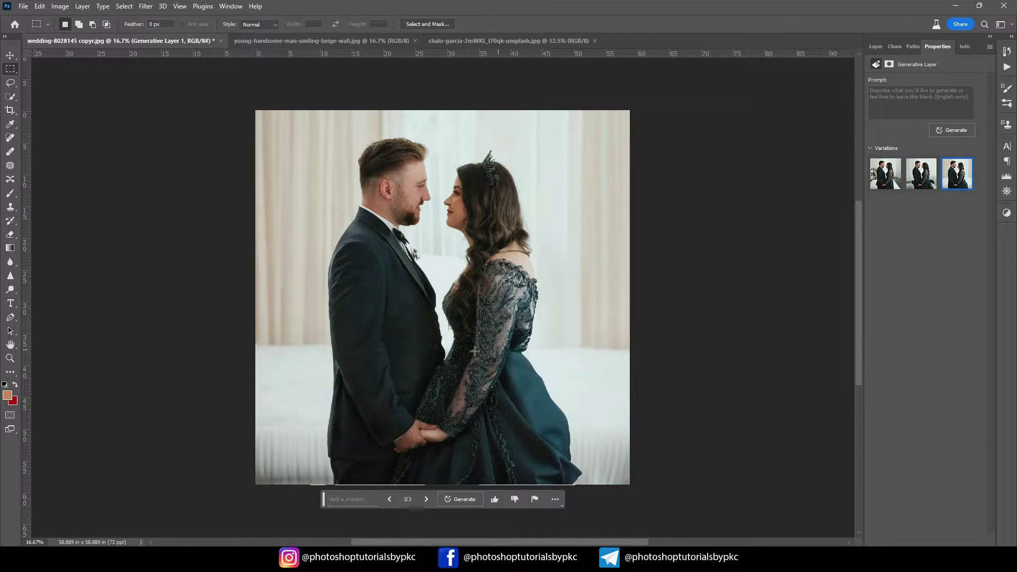
{"action": "left_click", "coordinate": [885, 175]}
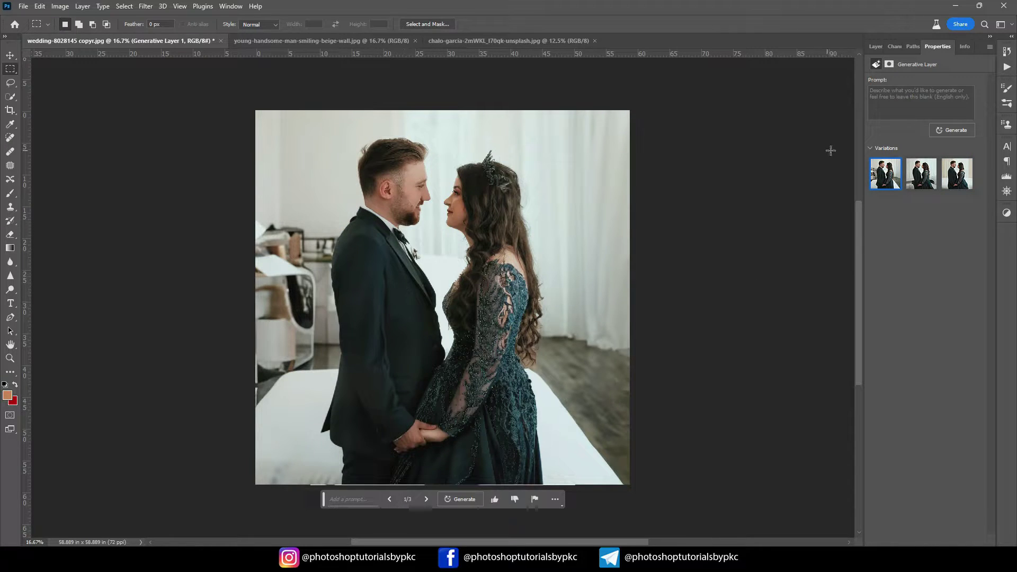
{"action": "left_click", "coordinate": [951, 130]}
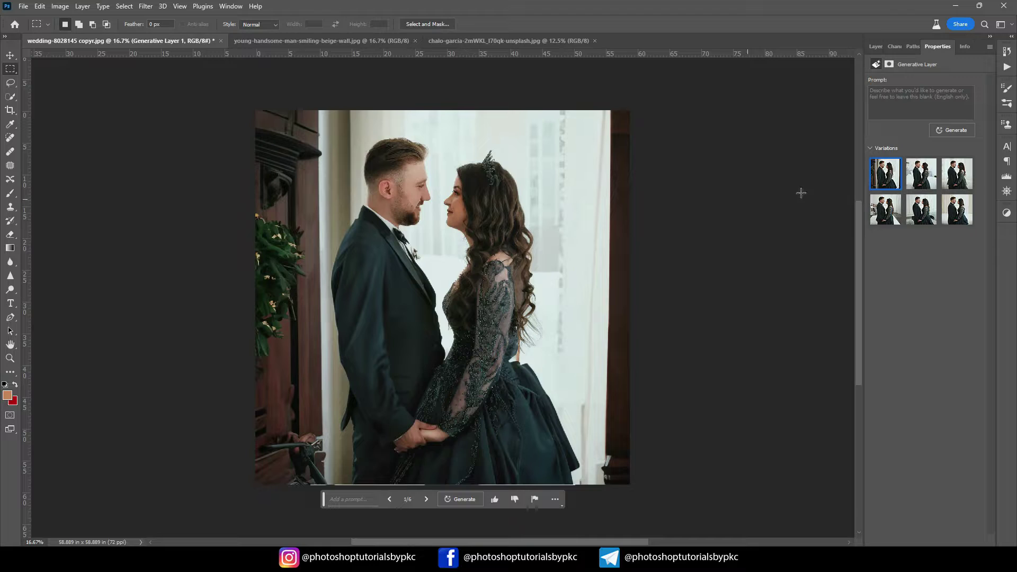
{"action": "left_click", "coordinate": [925, 180]}
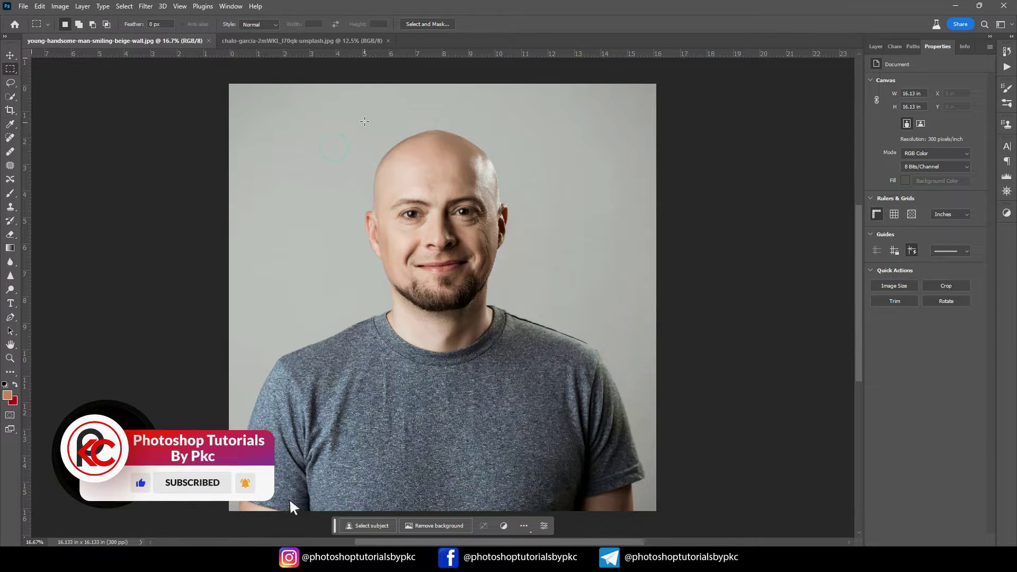
- Select the top of the bald head and generate hair with the prompt 'add cool hair'
{"action": "left_click_drag", "start_coordinate": [356, 105], "coordinate": [514, 186]}
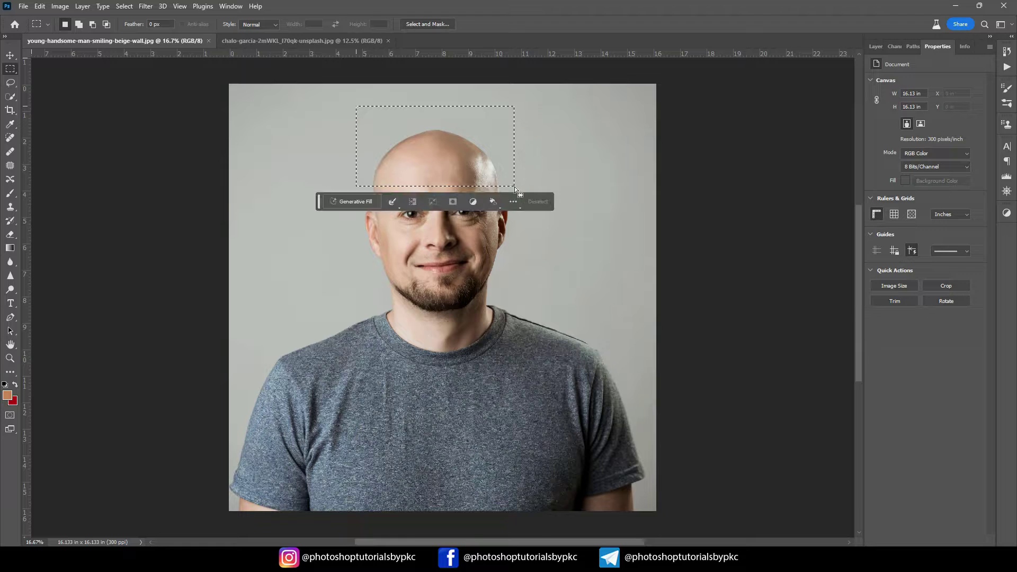
{"action": "left_click", "coordinate": [353, 201]}
{"action": "left_click", "coordinate": [357, 200]}
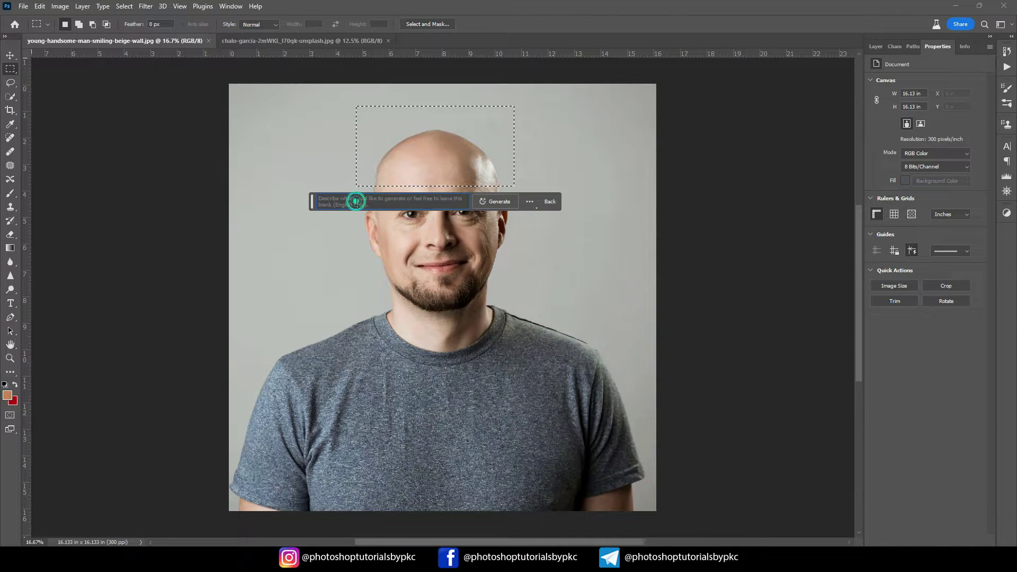
{"action": "type", "text": "a"}
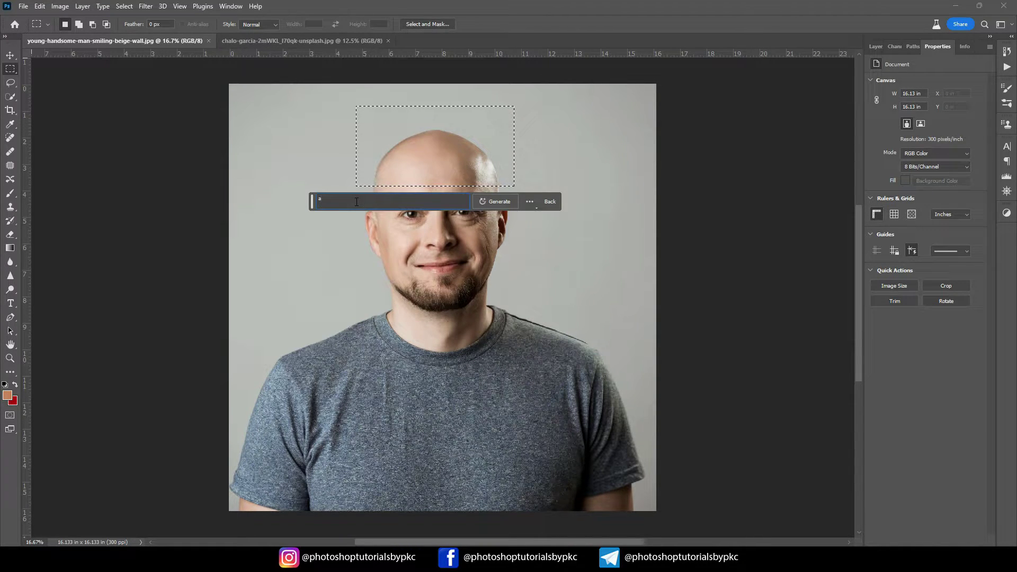
{"action": "type", "text": "dd cool"}
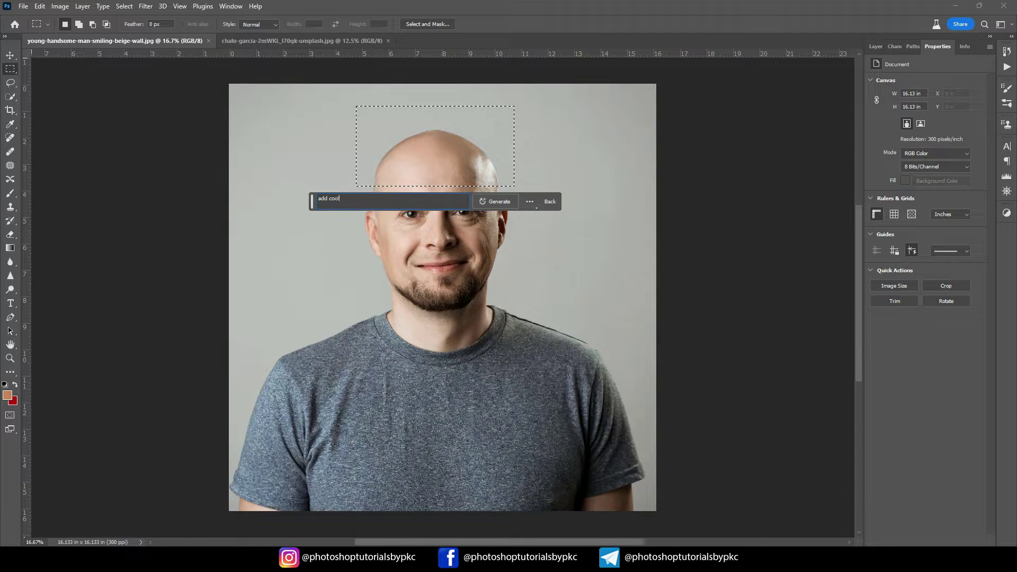
{"action": "type", "text": " hair"}
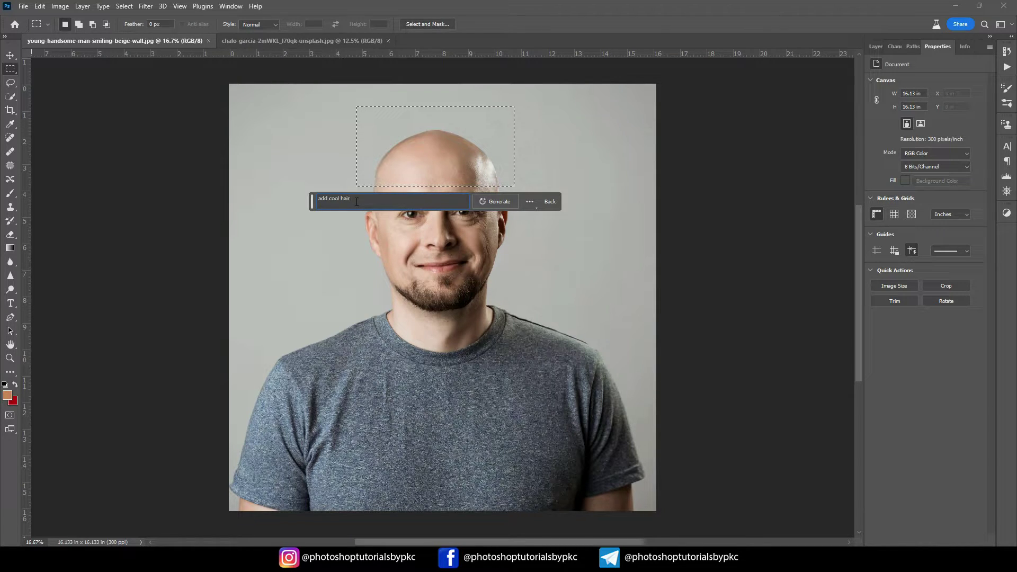
{"action": "left_click", "coordinate": [501, 202]}
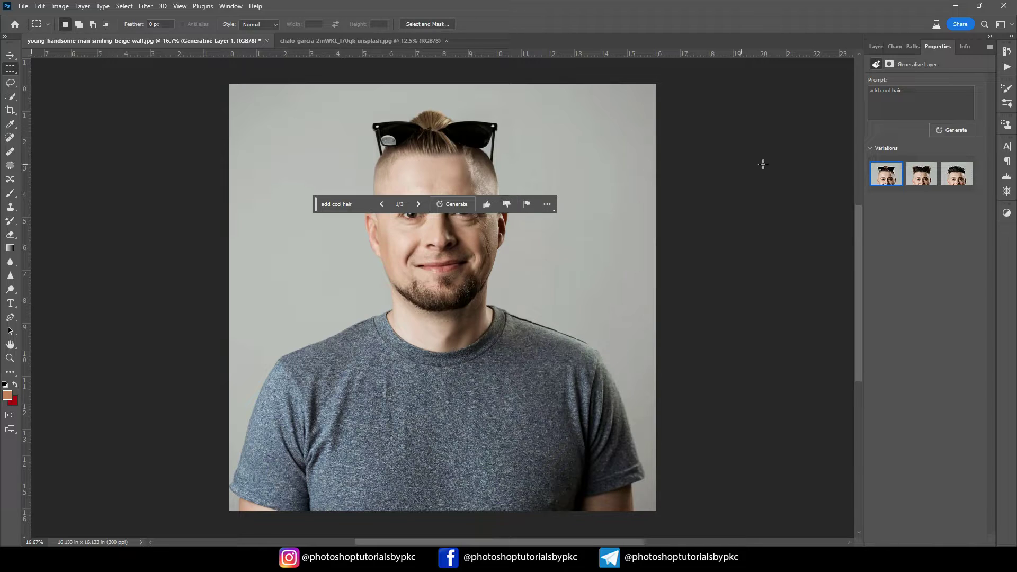
- Keep the third, spiky dark hair variation and switch to the Rectangular Marquee tool
{"action": "left_click", "coordinate": [923, 178]}
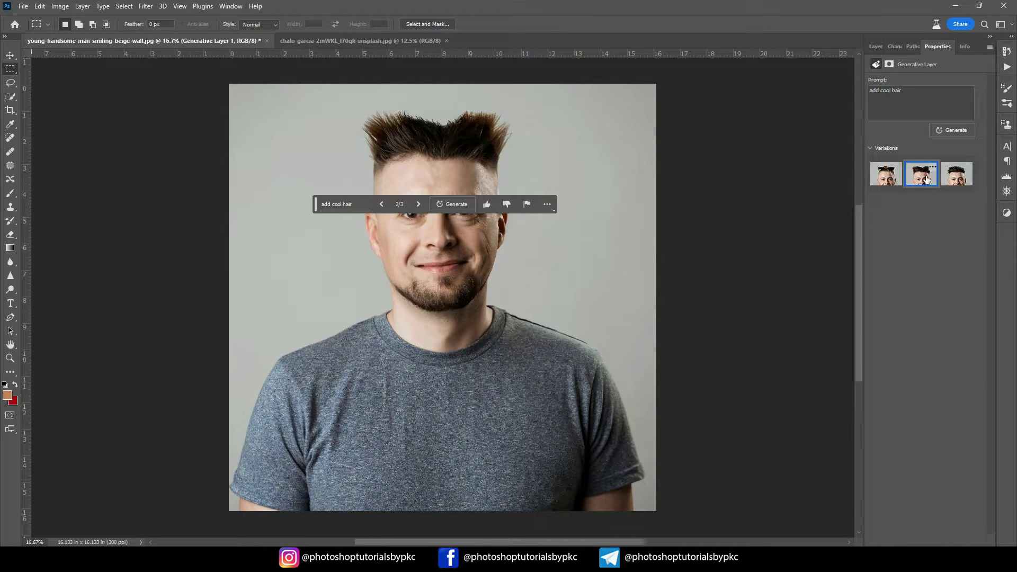
{"action": "left_click", "coordinate": [957, 174]}
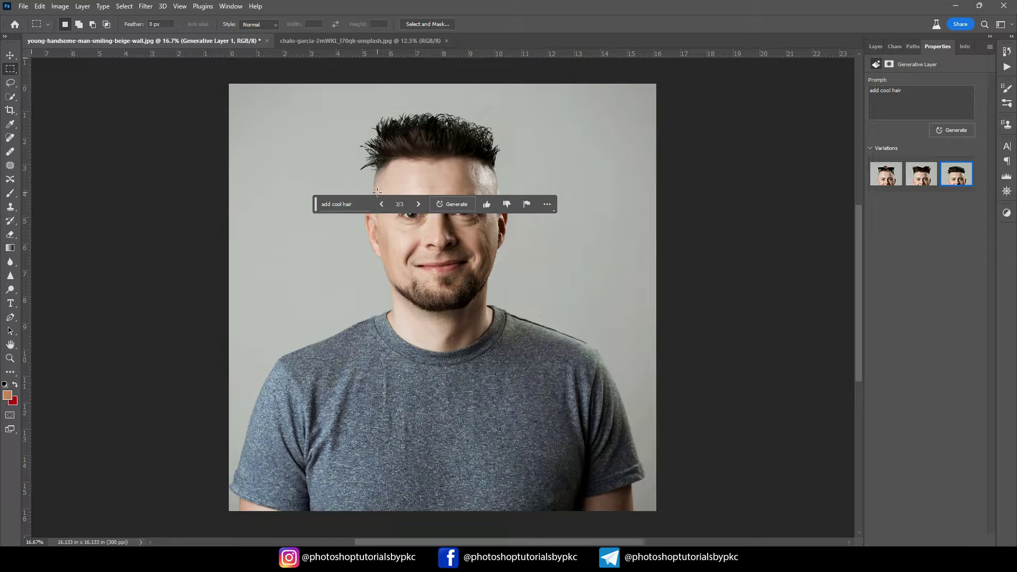
{"action": "key", "text": "v"}
{"action": "left_click", "coordinate": [449, 243]}
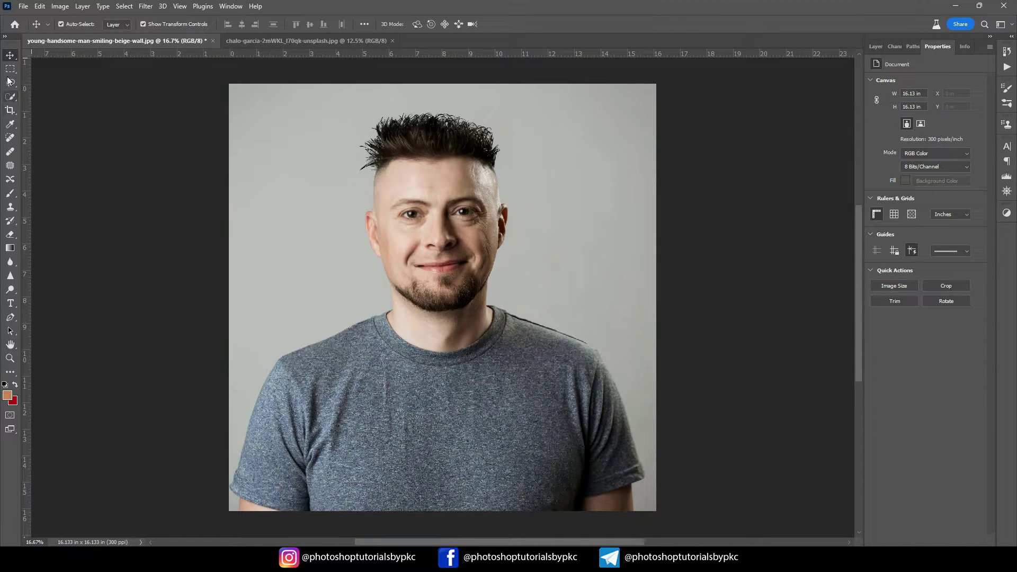
{"action": "left_click", "coordinate": [10, 69]}
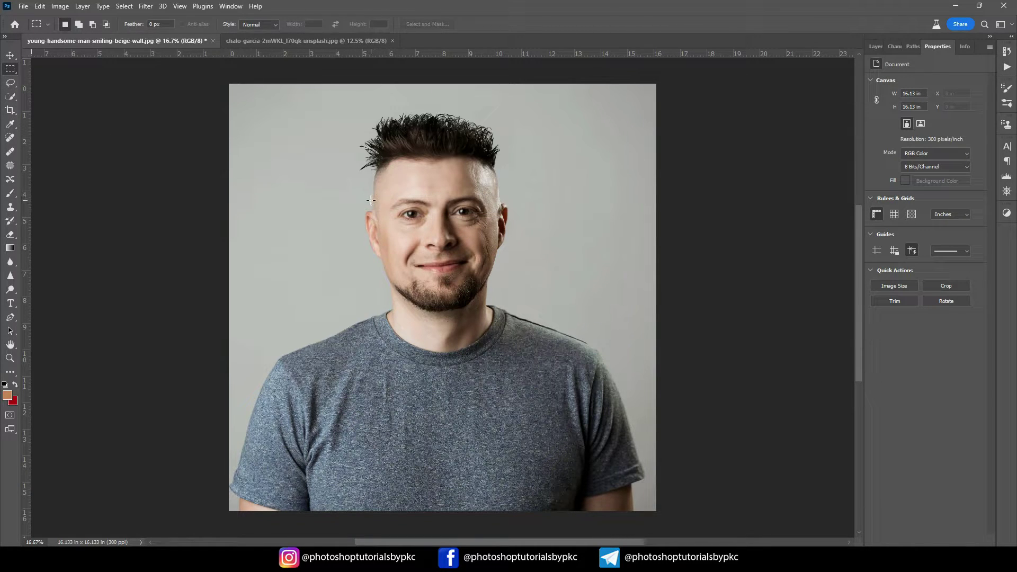
- Select a rectangle across the eyes, nudge it up, and generate glasses with 'add glasses'
{"action": "left_click_drag", "start_coordinate": [372, 200], "coordinate": [500, 229]}
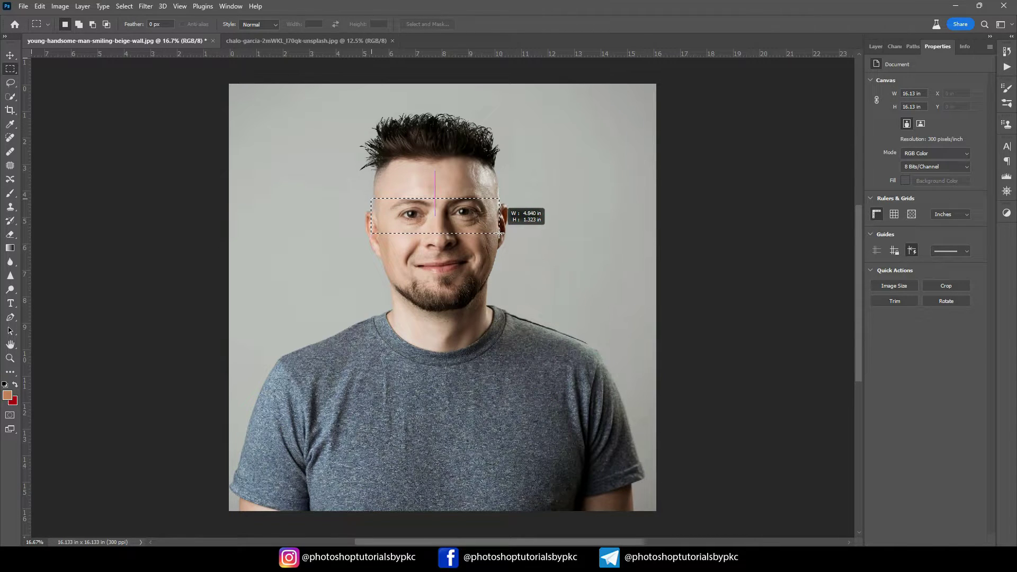
{"action": "left_click_drag", "start_coordinate": [500, 229], "coordinate": [498, 233]}
{"action": "key", "text": "shift+Up"}
{"action": "key", "text": "shift+Up"}
{"action": "key", "text": "shift+Up"}
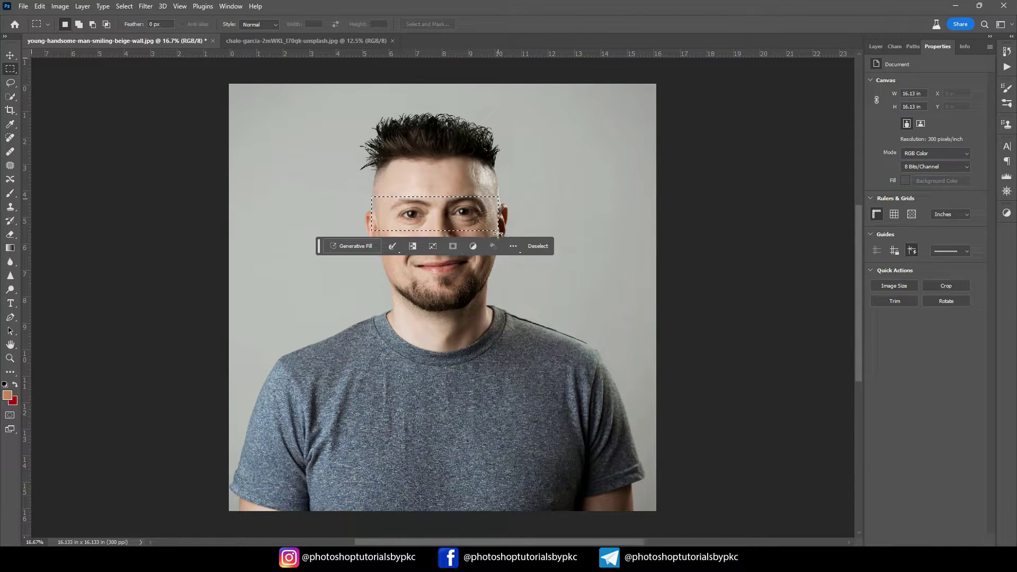
{"action": "key", "text": "shift+Up"}
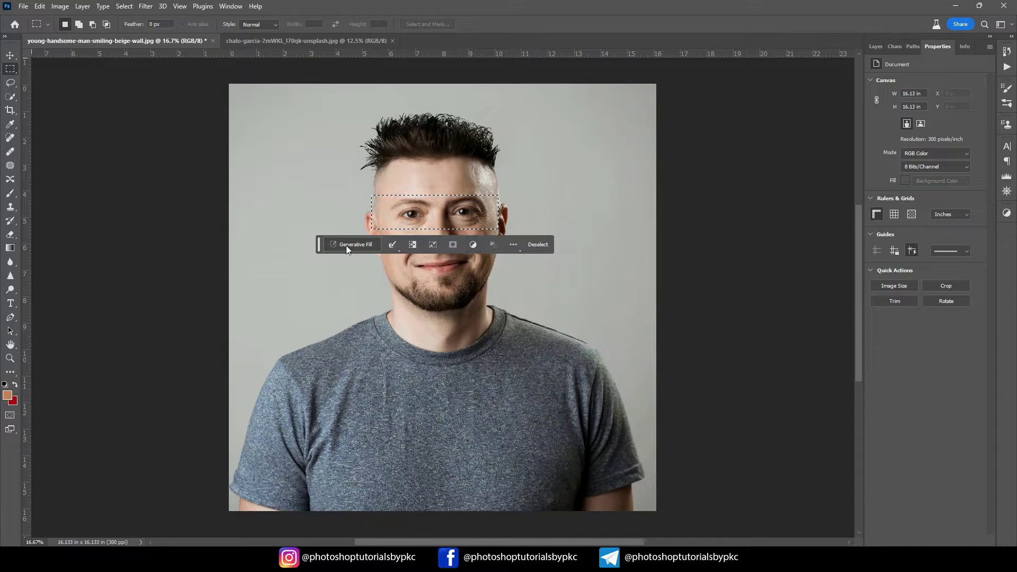
{"action": "left_click", "coordinate": [345, 243]}
{"action": "left_click", "coordinate": [344, 245]}
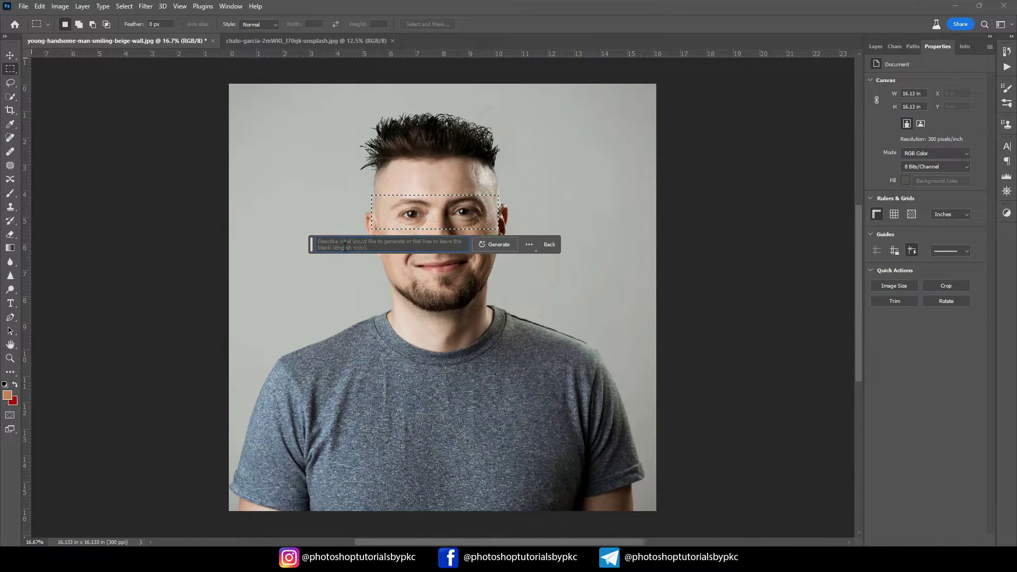
{"action": "type", "text": "add gl"}
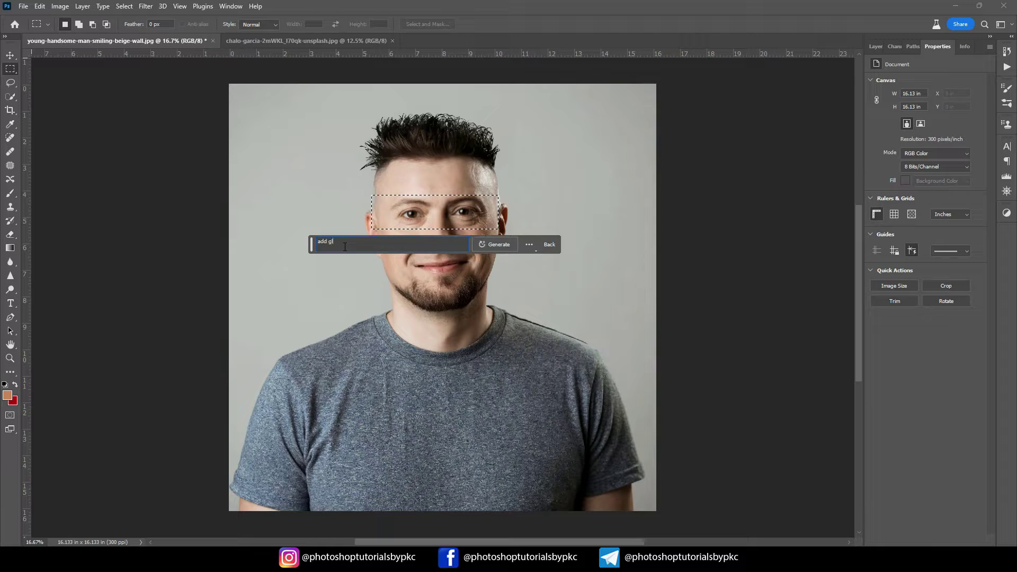
{"action": "type", "text": "asses"}
{"action": "left_click", "coordinate": [498, 246]}
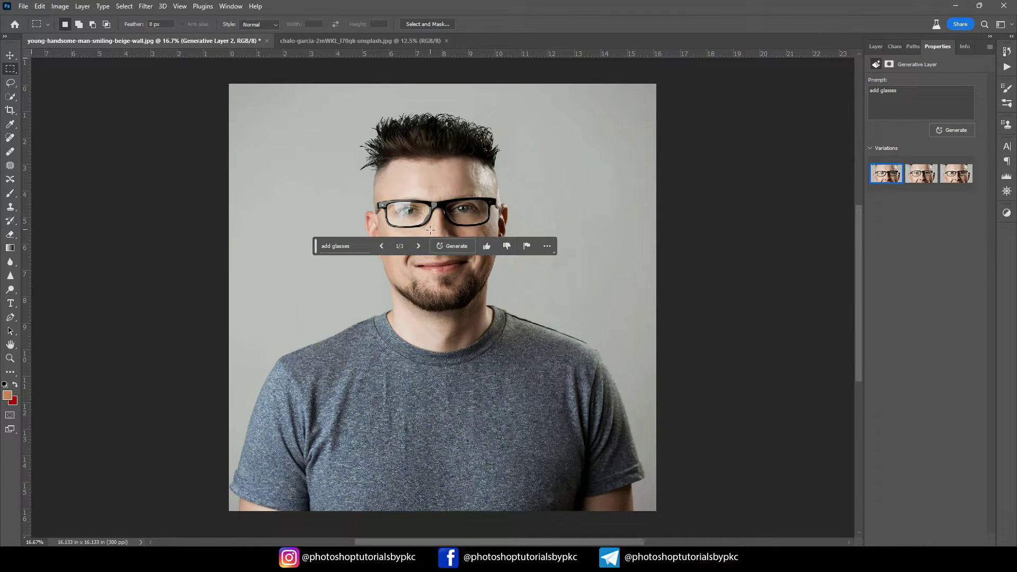
- Compare the three glasses variations, keep the first, and show the Layers panel
{"action": "left_click", "coordinate": [925, 177]}
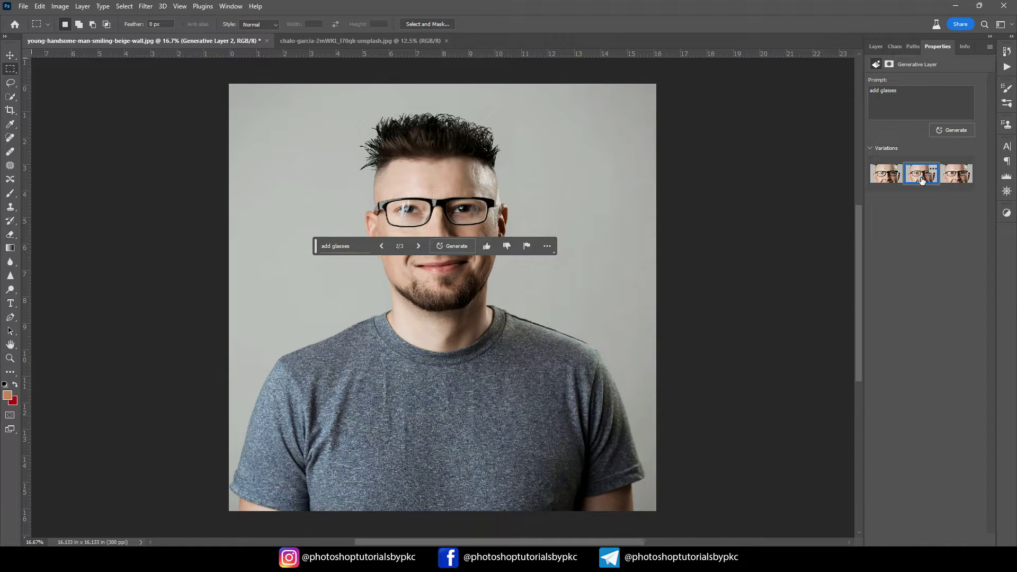
{"action": "left_click", "coordinate": [954, 178]}
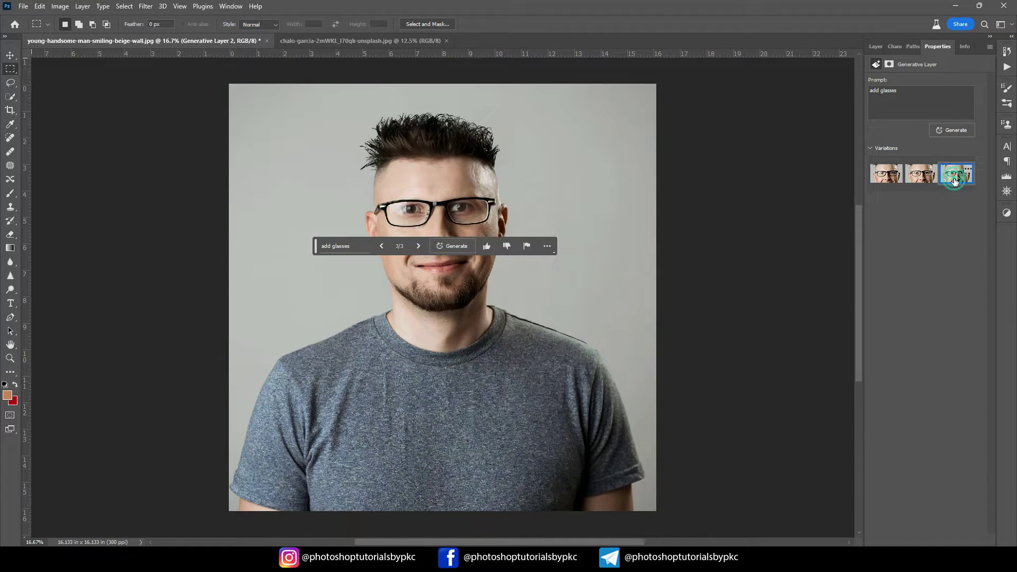
{"action": "left_click", "coordinate": [885, 177]}
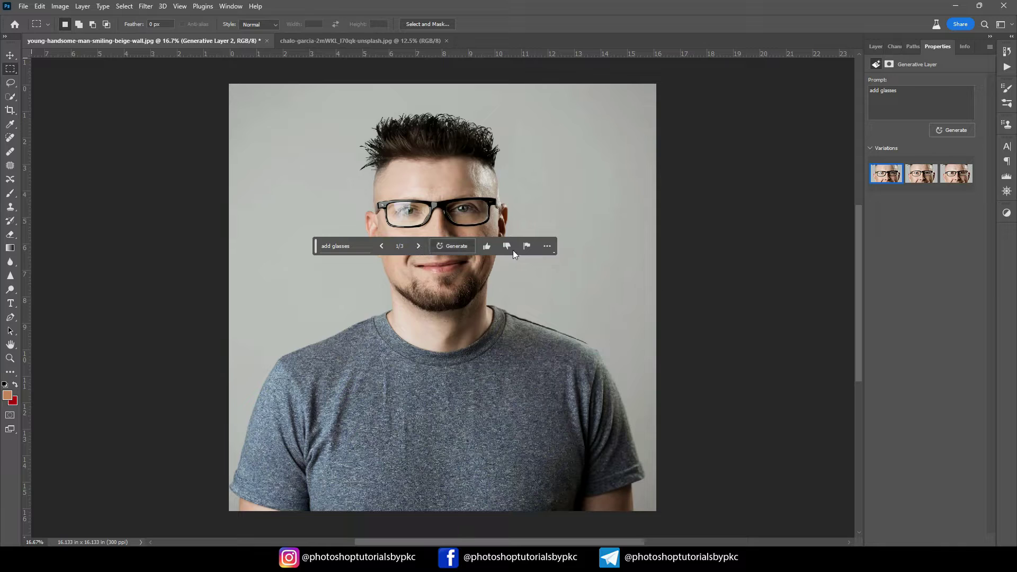
{"action": "left_click", "coordinate": [876, 47]}
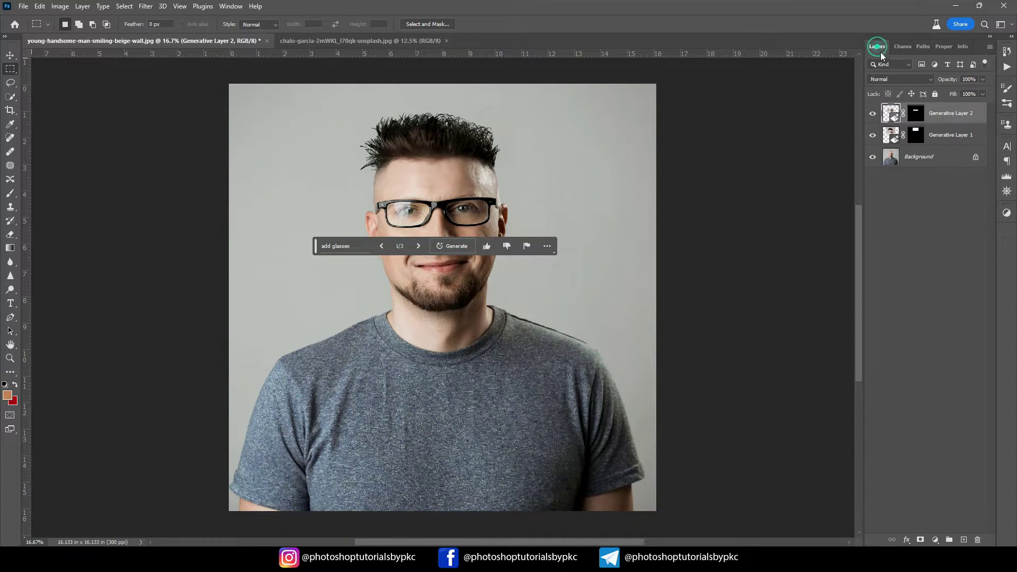
- Target the glasses layer's mask and set up an 83 px Soft Round brush, zoomed in
{"action": "left_click", "coordinate": [916, 114]}
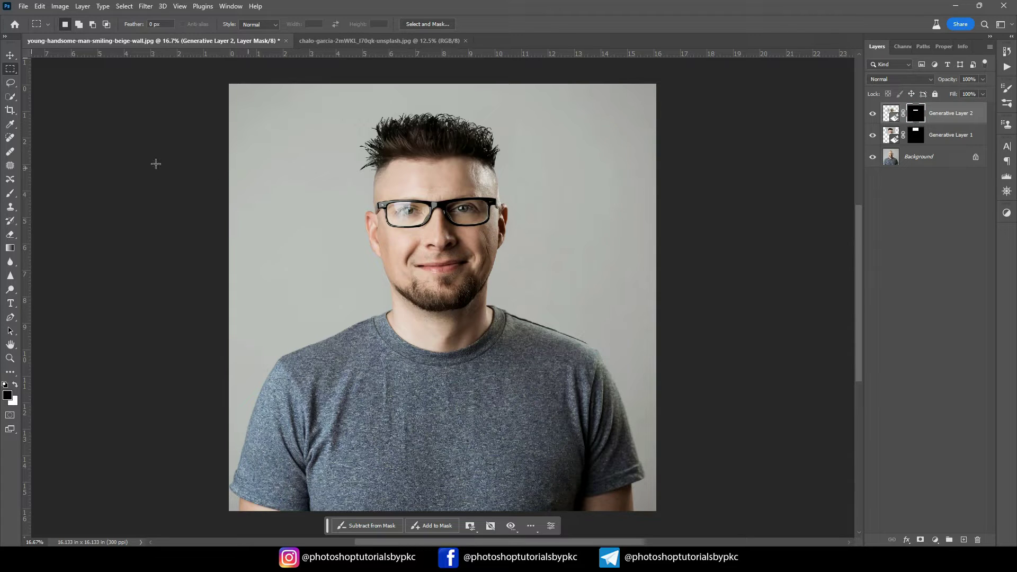
{"action": "left_click", "coordinate": [10, 194]}
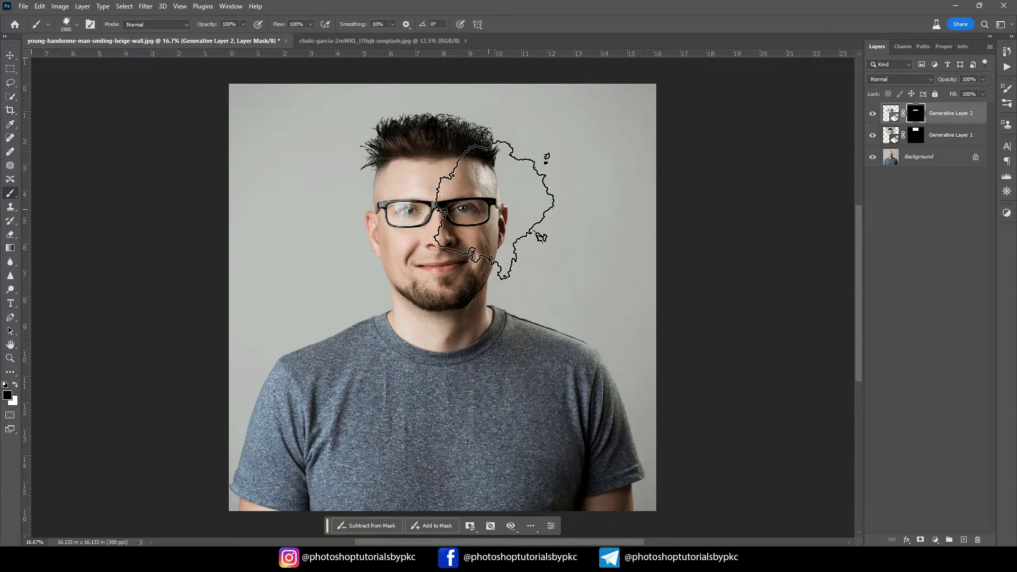
{"action": "key", "text": "ctrl+plus"}
{"action": "key", "text": "ctrl+plus"}
{"action": "key", "text": "ctrl+plus"}
{"action": "scroll", "coordinate": [443, 229], "scroll_direction": "up", "scroll_amount": 5}
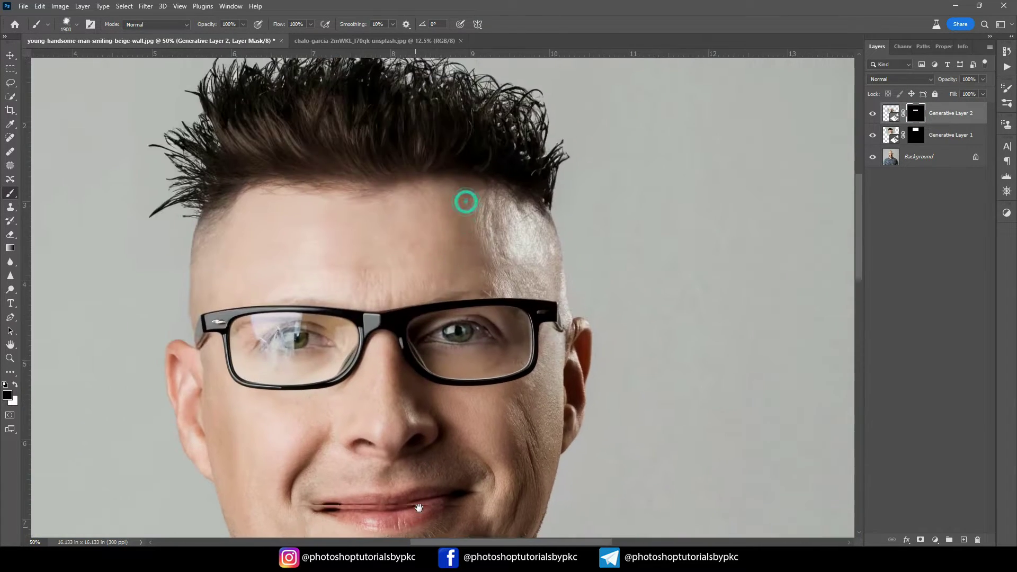
{"action": "left_click", "coordinate": [64, 26]}
{"action": "left_click", "coordinate": [77, 162]}
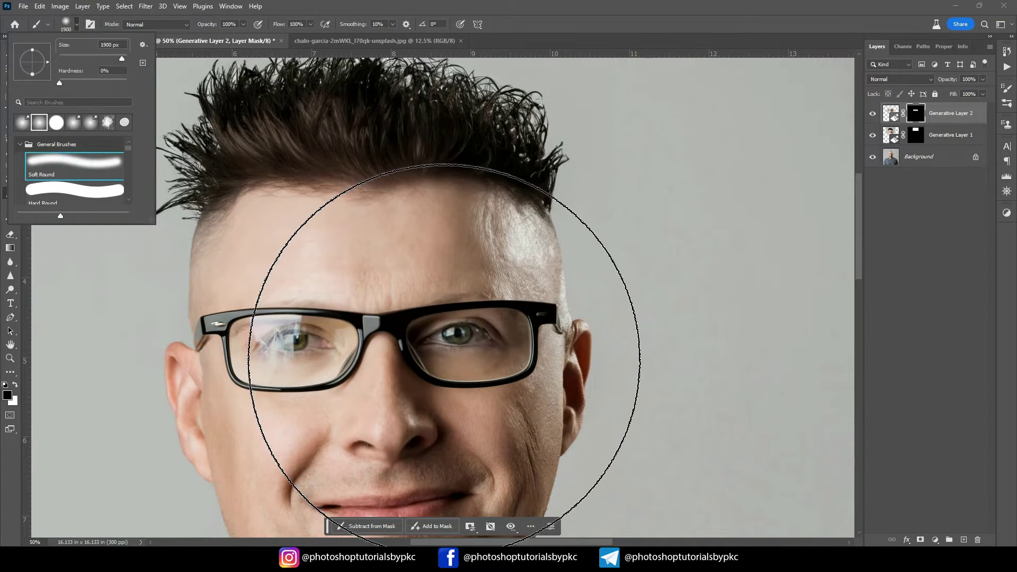
{"action": "left_click_drag", "start_coordinate": [98, 58], "coordinate": [86, 59]}
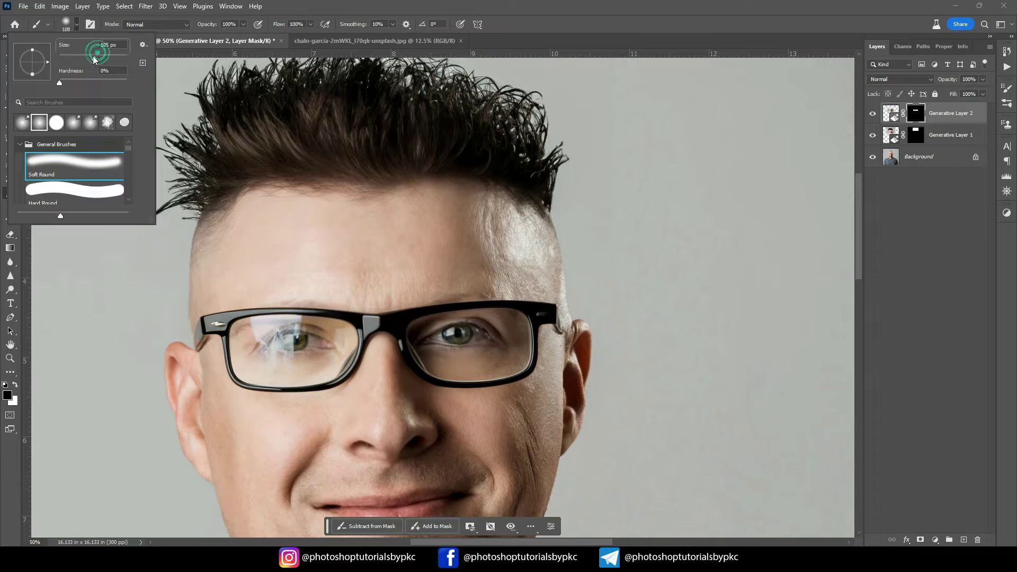
- Paint the mask over both lenses to reveal the original eyes, then compare the layer on and off
{"action": "mouse_move", "coordinate": [449, 348]}
{"action": "left_mouse_down"}
{"action": "mouse_move", "coordinate": [419, 339]}
{"action": "mouse_move", "coordinate": [446, 332]}
{"action": "left_mouse_up"}
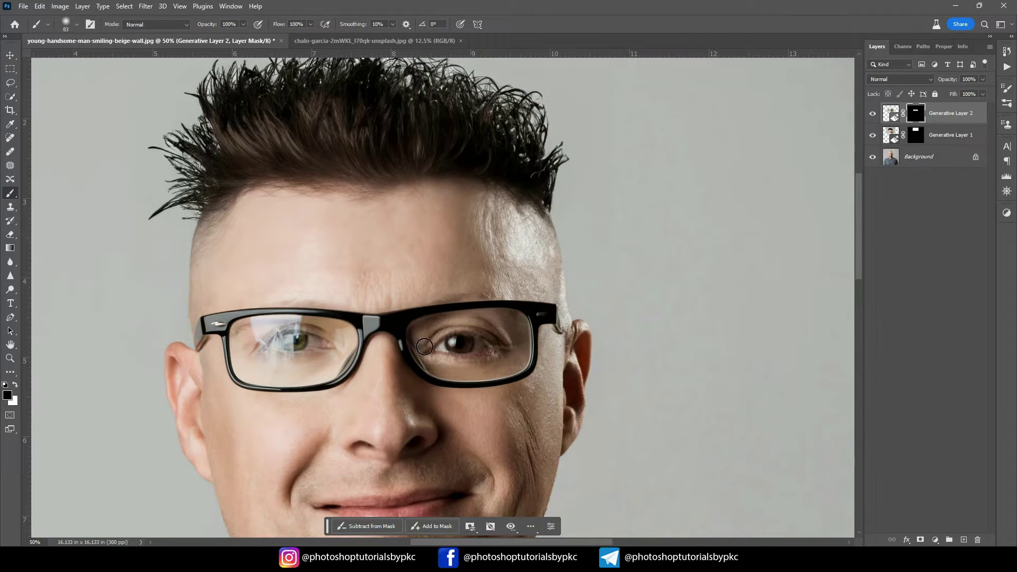
{"action": "key", "text": "bracketright"}
{"action": "key", "text": "bracketright"}
{"action": "key", "text": "bracketright"}
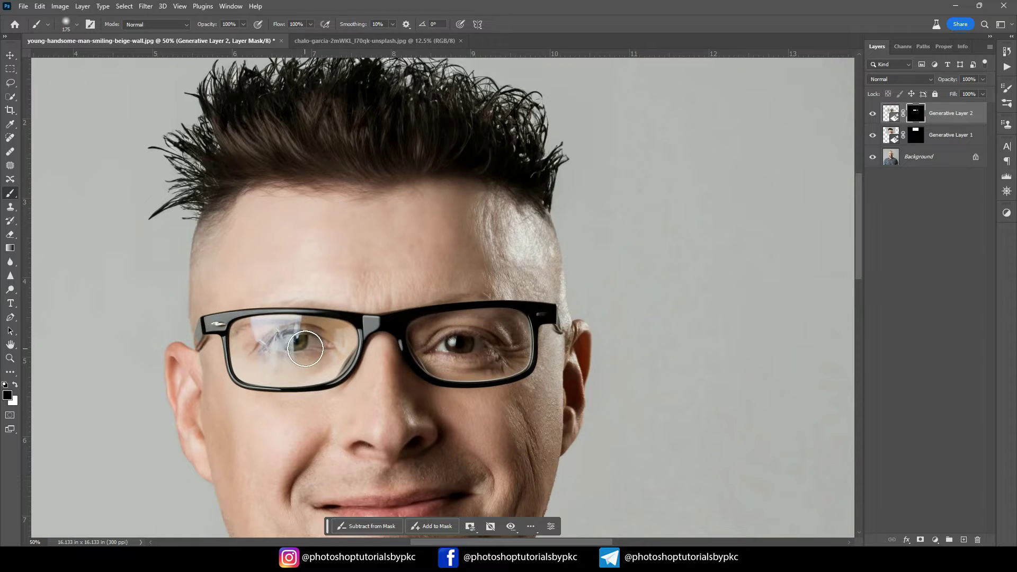
{"action": "mouse_move", "coordinate": [297, 344]}
{"action": "left_mouse_down"}
{"action": "mouse_move", "coordinate": [272, 351]}
{"action": "mouse_move", "coordinate": [317, 352]}
{"action": "mouse_move", "coordinate": [325, 365]}
{"action": "left_mouse_up"}
{"action": "key", "text": "ctrl+0"}
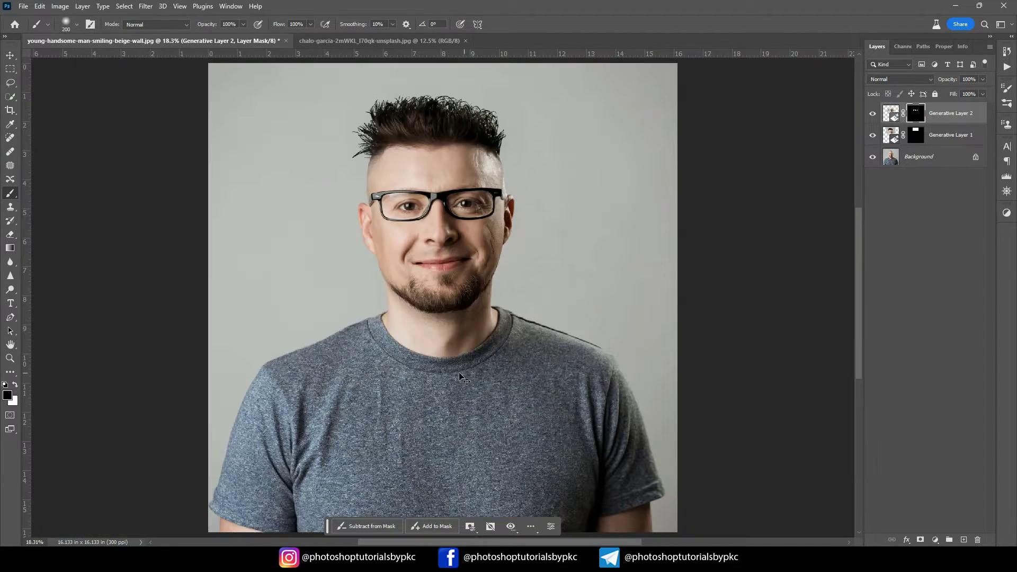
{"action": "left_click", "coordinate": [873, 118]}
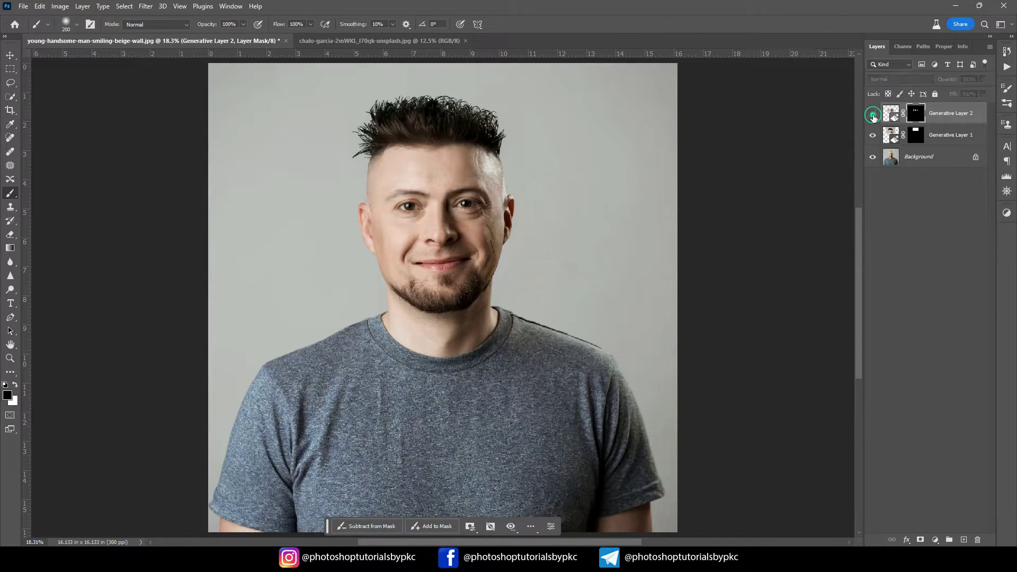
{"action": "left_click", "coordinate": [873, 117]}
{"action": "left_click", "coordinate": [873, 115]}
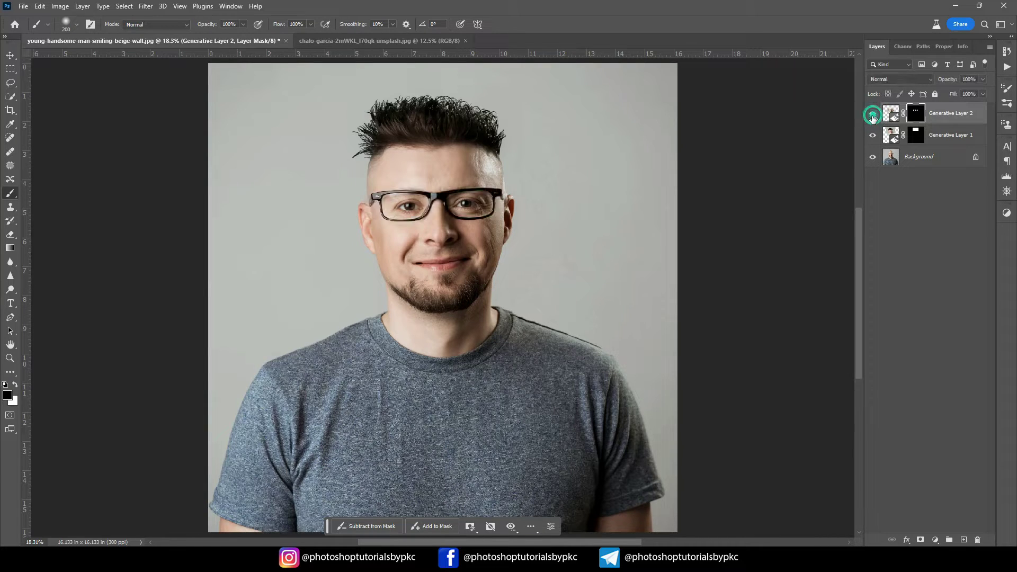
- Quick-select the grey T-shirt on the Background layer and generate a replacement with the prompt 'shirt'
{"action": "left_click", "coordinate": [11, 98]}
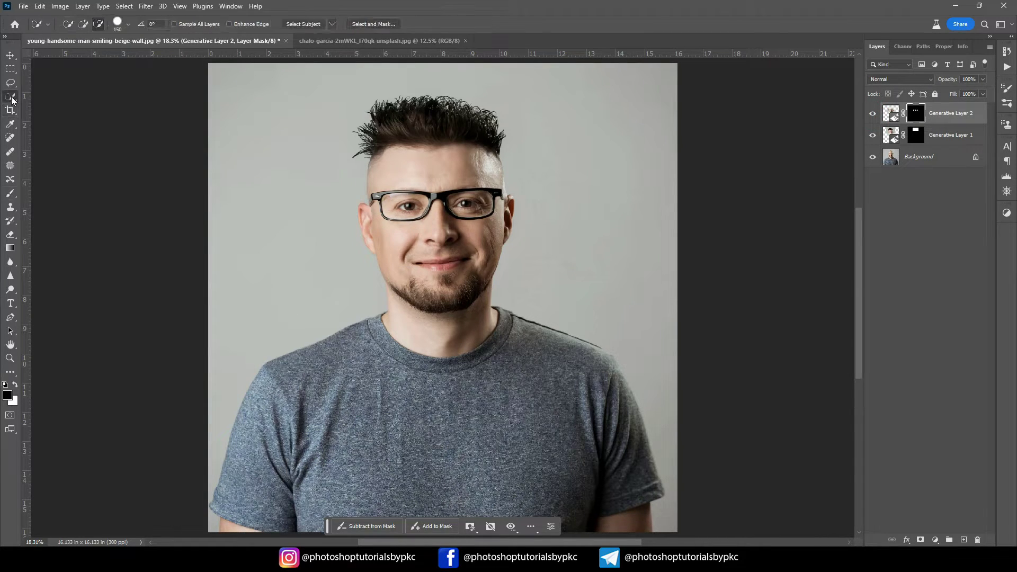
{"action": "left_click", "coordinate": [919, 159]}
{"action": "mouse_move", "coordinate": [366, 439]}
{"action": "left_mouse_down"}
{"action": "mouse_move", "coordinate": [346, 413]}
{"action": "mouse_move", "coordinate": [218, 530]}
{"action": "left_mouse_up"}
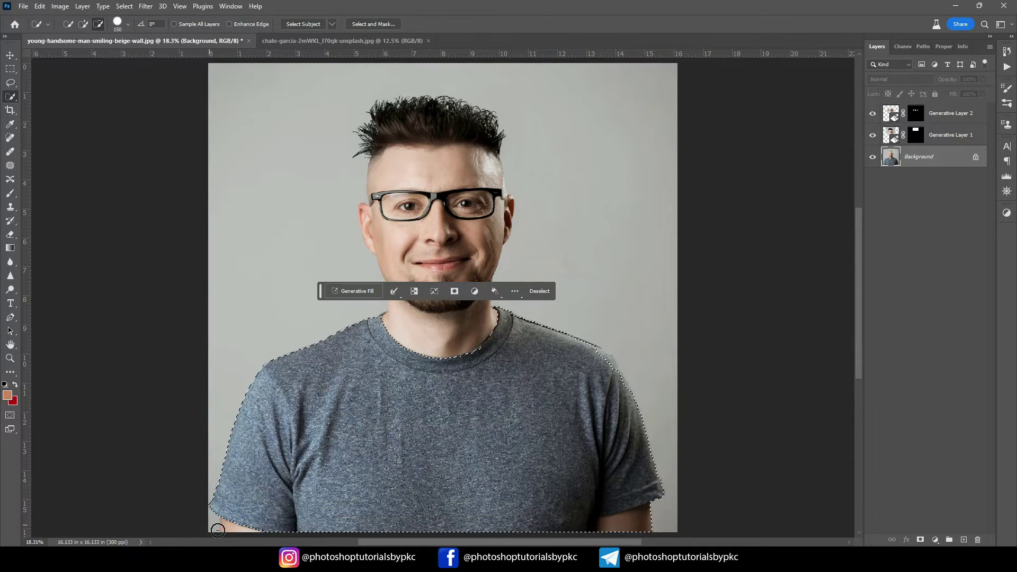
{"action": "left_click_drag", "start_coordinate": [654, 522], "coordinate": [628, 524]}
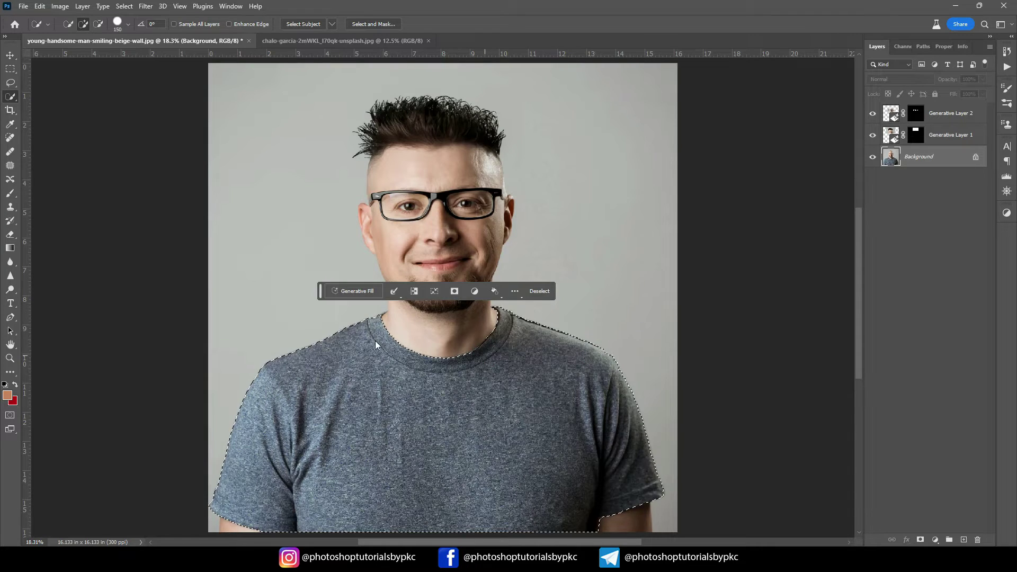
{"action": "left_click", "coordinate": [353, 291]}
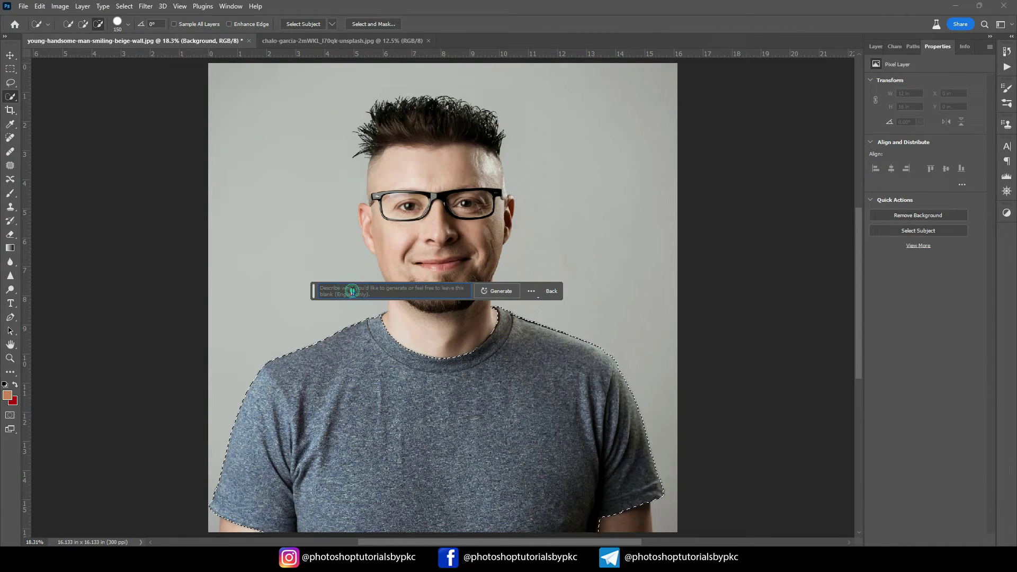
{"action": "type", "text": "sh"}
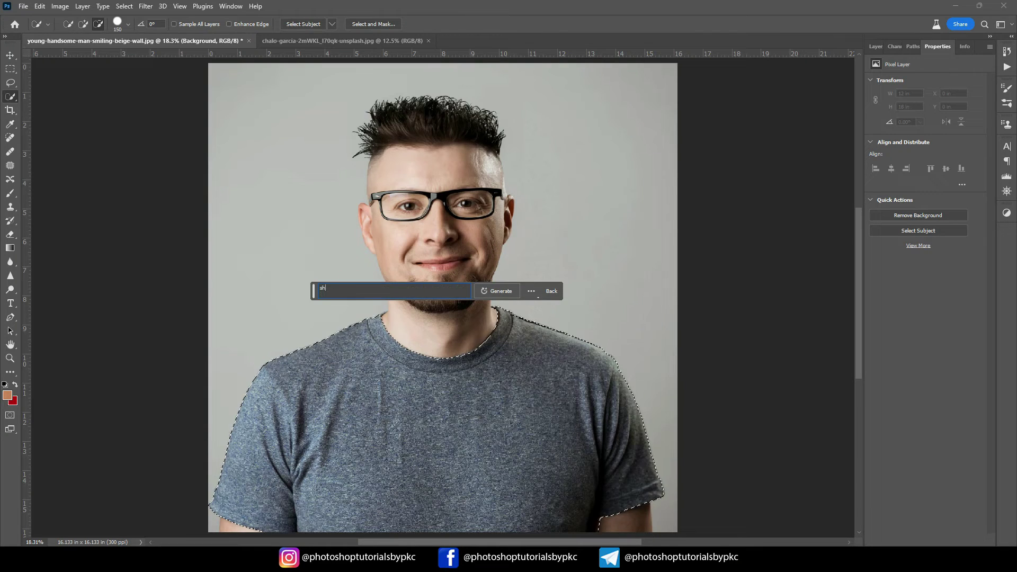
{"action": "type", "text": "irt"}
{"action": "left_click", "coordinate": [498, 291]}
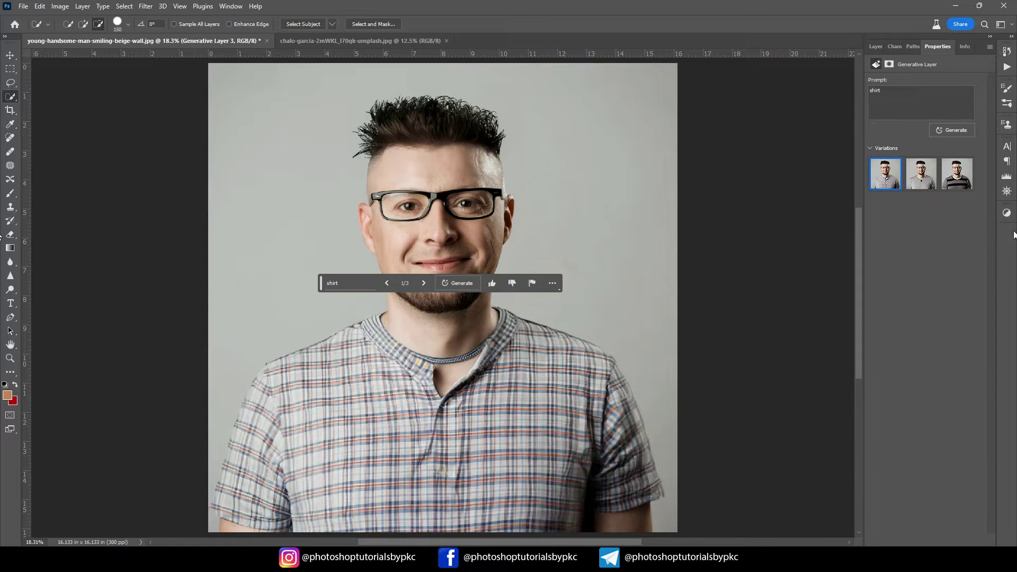
- Choose the third, dark-striped shirt variation and bring up the Layers panel
{"action": "left_click", "coordinate": [921, 180]}
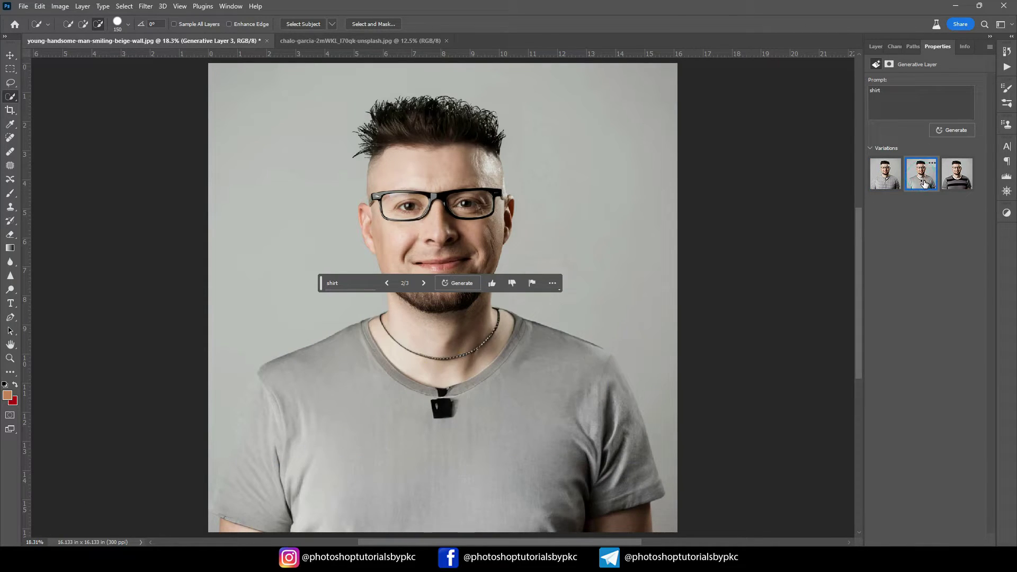
{"action": "left_click", "coordinate": [958, 182]}
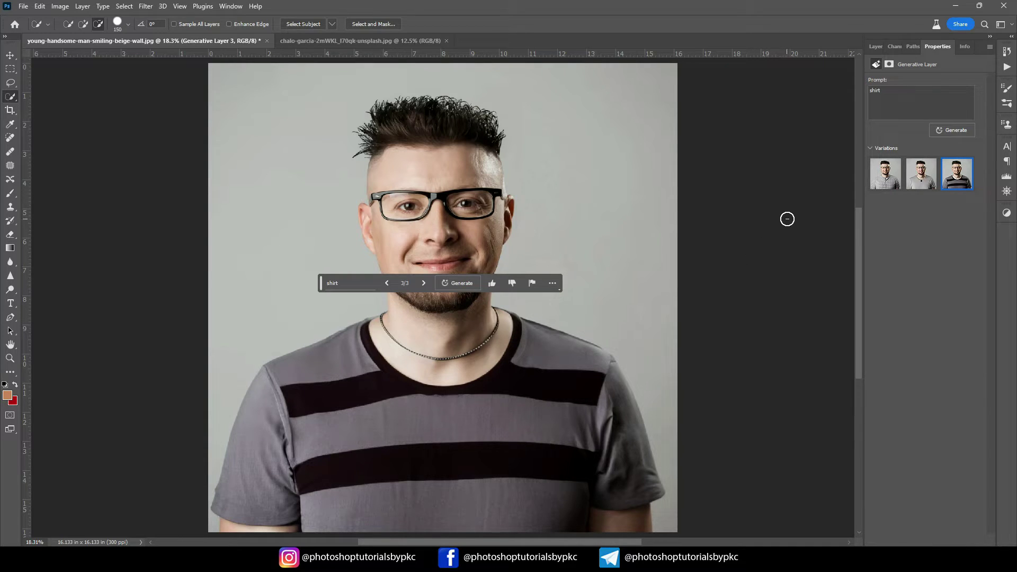
{"action": "left_click", "coordinate": [876, 46]}
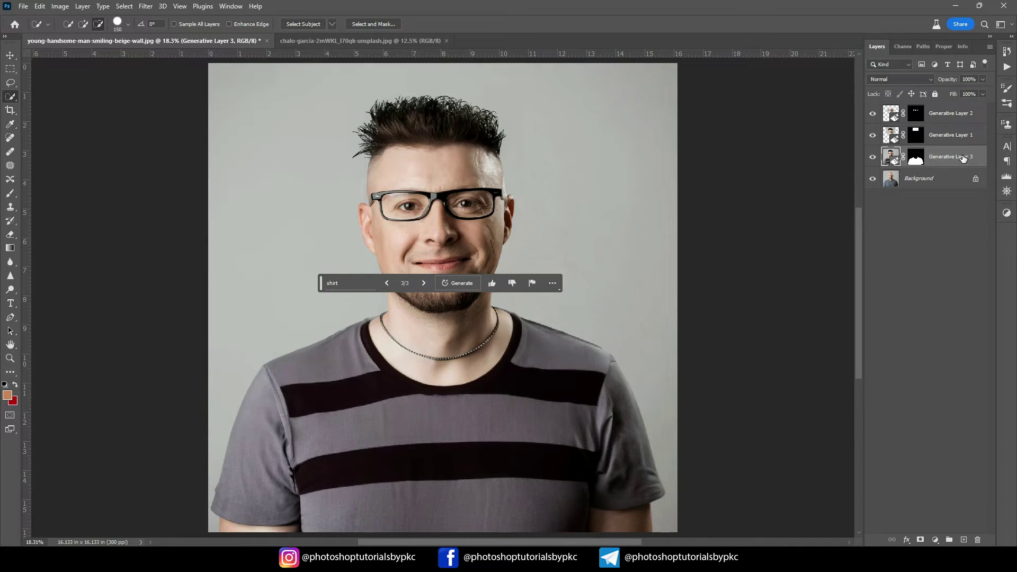
- Group the three generative layers into Group 1 and compare with the original photo
{"action": "left_click", "coordinate": [872, 179]}
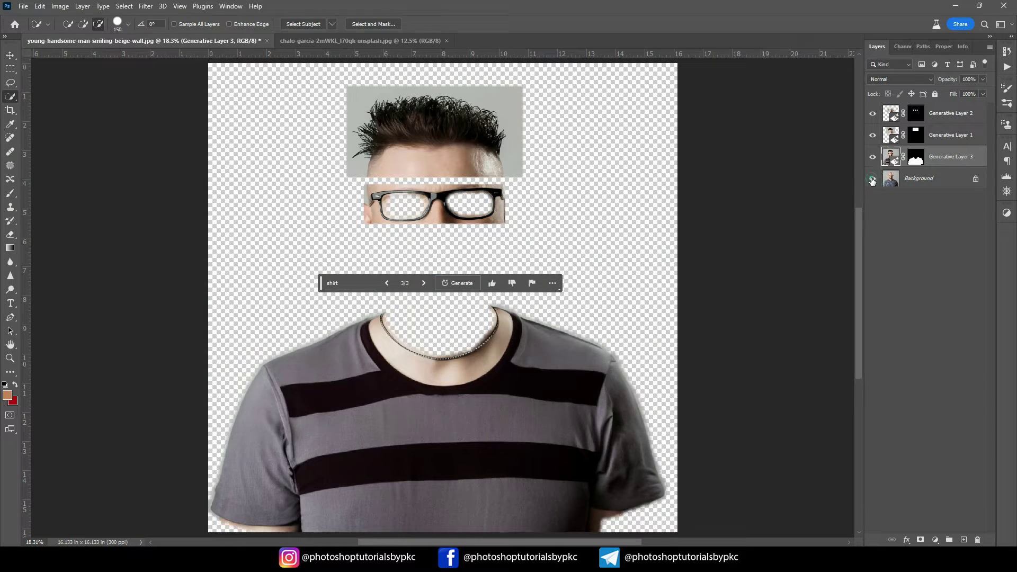
{"action": "left_click", "coordinate": [872, 179]}
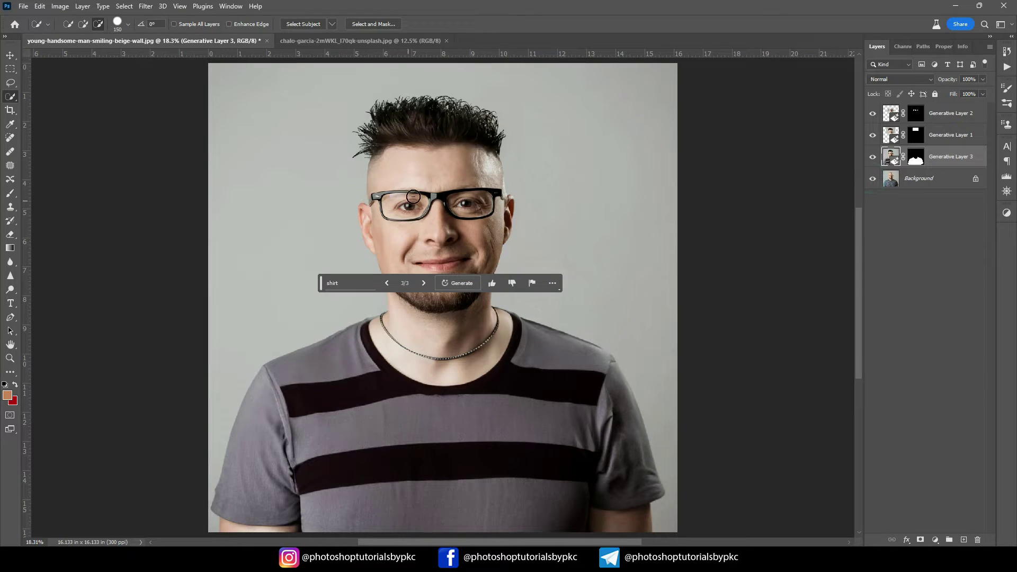
{"action": "left_click", "coordinate": [952, 136], "text": "shift"}
{"action": "key", "text": "ctrl+g"}
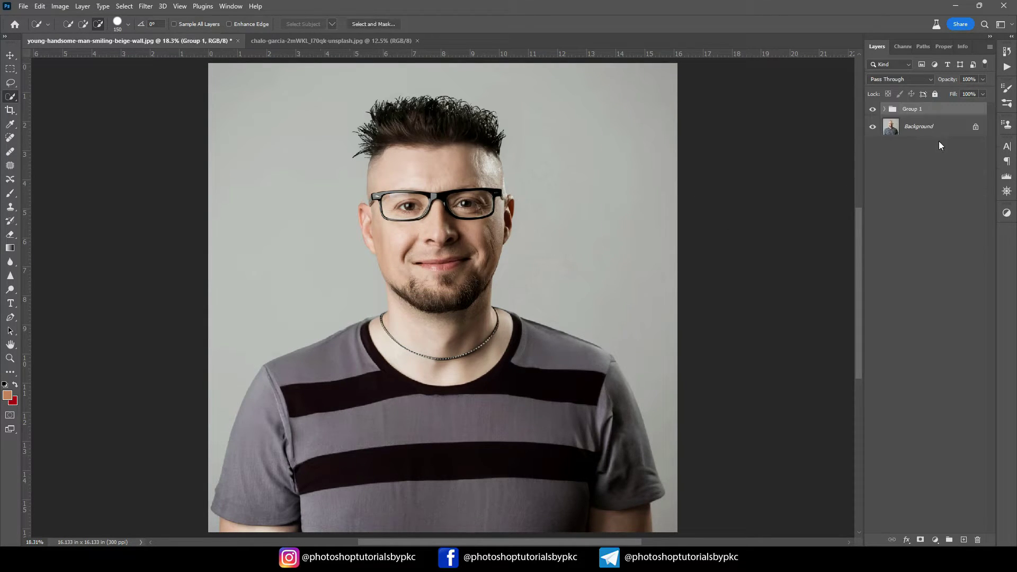
{"action": "left_click", "coordinate": [873, 109]}
- Crop outward to a 12 × 18 in, 300 px/in canvas with transparent margins, then fit it to the window
{"action": "left_click", "coordinate": [873, 109]}
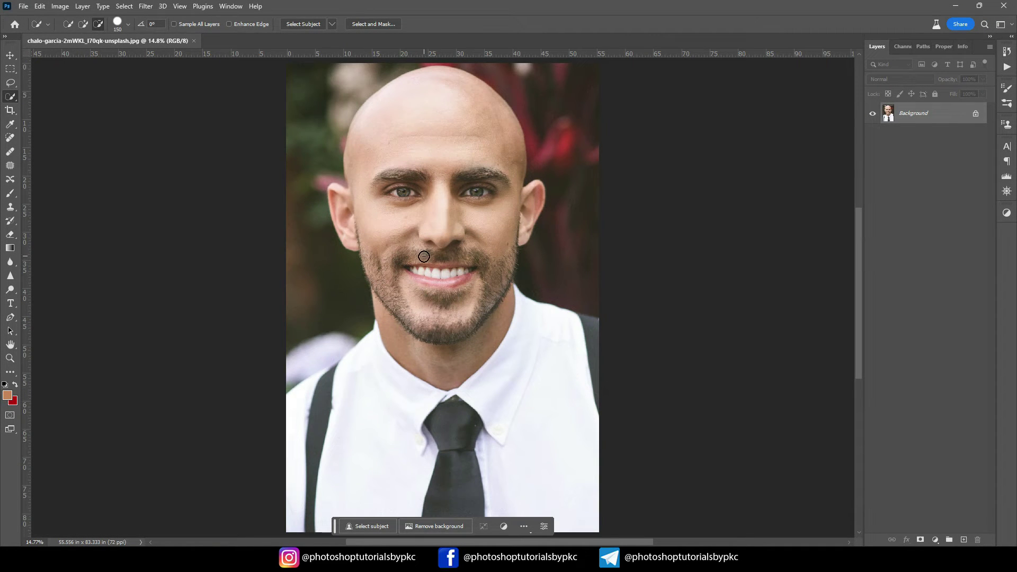
{"action": "key", "text": "ctrl+minus"}
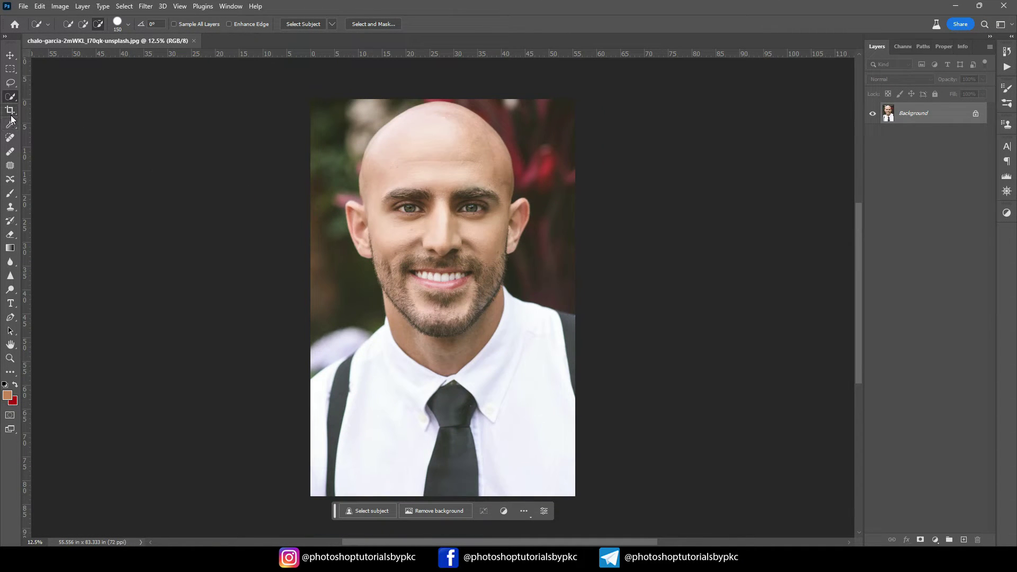
{"action": "left_click", "coordinate": [11, 116]}
{"action": "key", "text": "ctrl+minus"}
{"action": "key", "text": "ctrl+minus"}
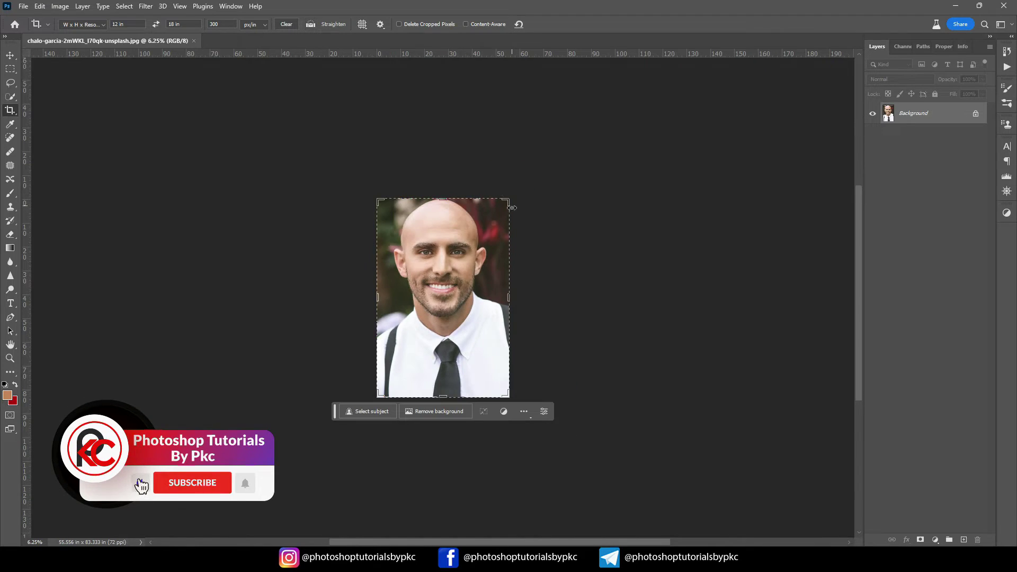
{"action": "left_click_drag", "start_coordinate": [509, 201], "coordinate": [570, 143]}
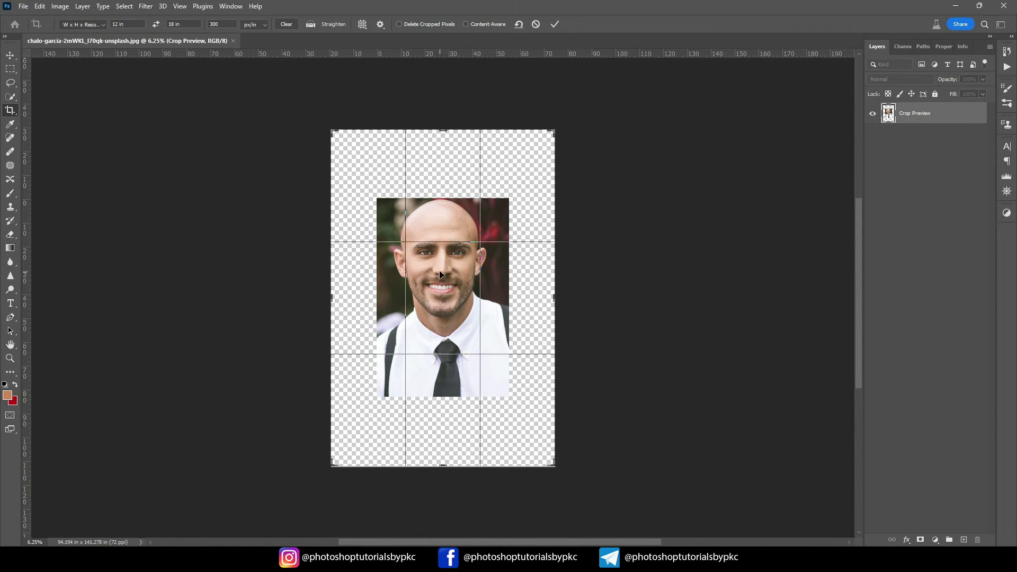
{"action": "left_click", "coordinate": [555, 25]}
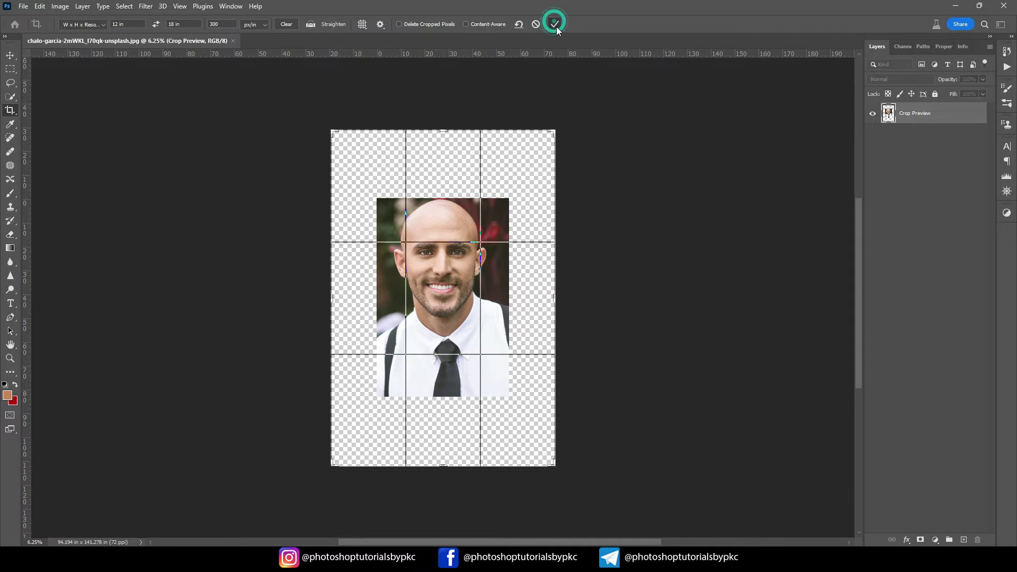
{"action": "key", "text": "ctrl+0"}
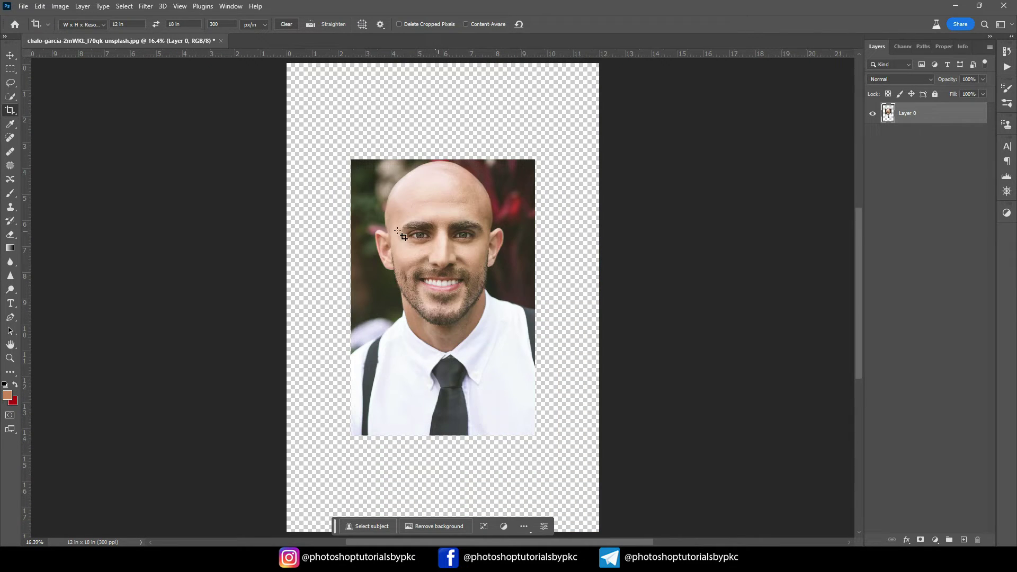
- Select just inside the photo, invert to the empty margins, and generate a fill with no prompt
{"action": "left_click", "coordinate": [11, 70]}
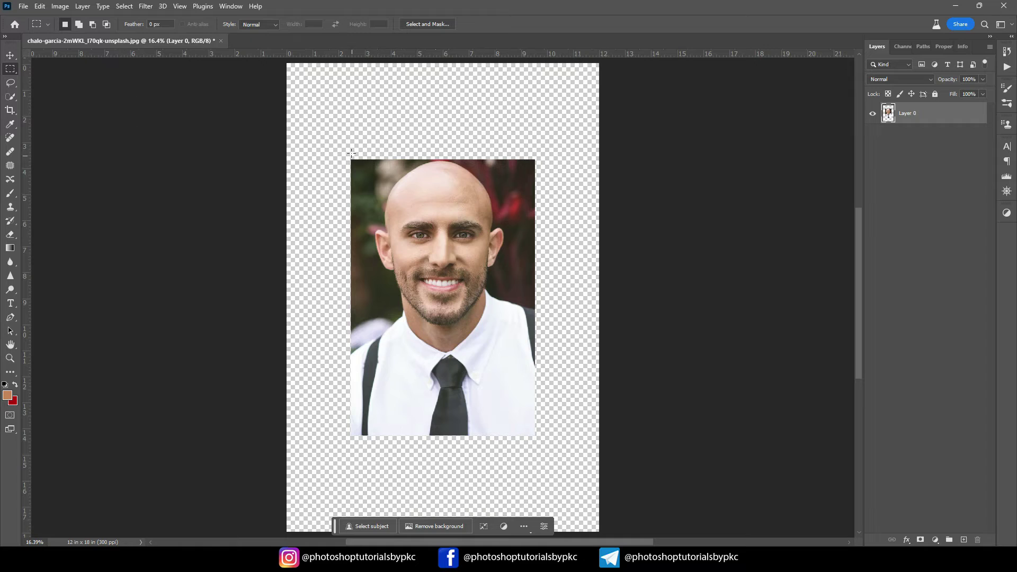
{"action": "left_click_drag", "start_coordinate": [357, 165], "coordinate": [529, 430]}
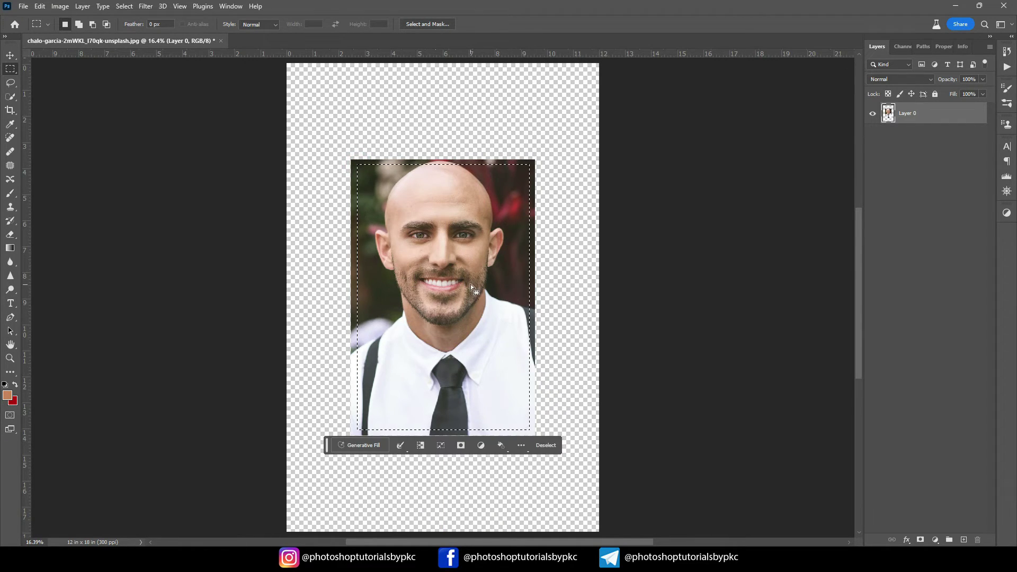
{"action": "left_click", "coordinate": [422, 446]}
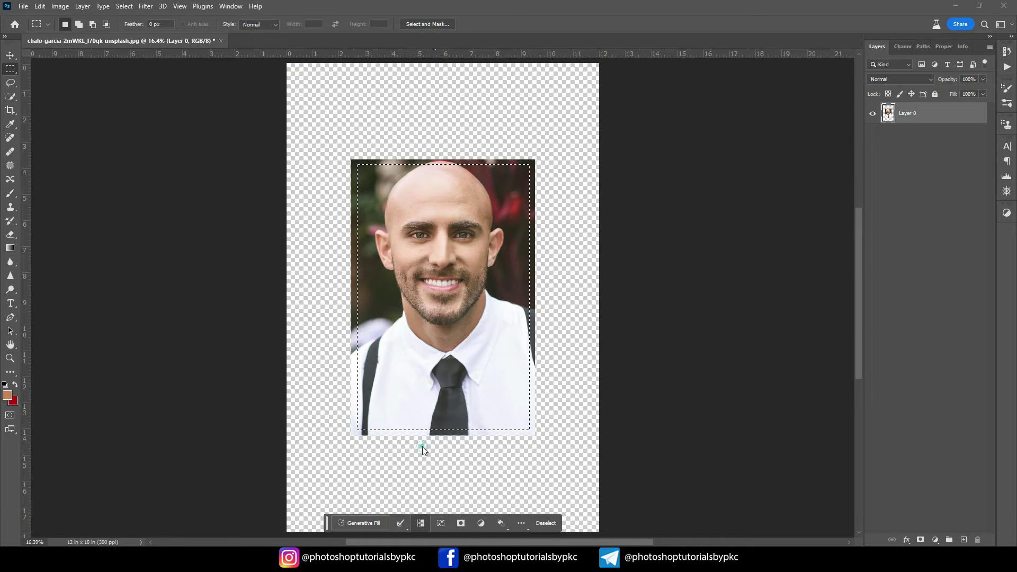
{"action": "left_click", "coordinate": [364, 522]}
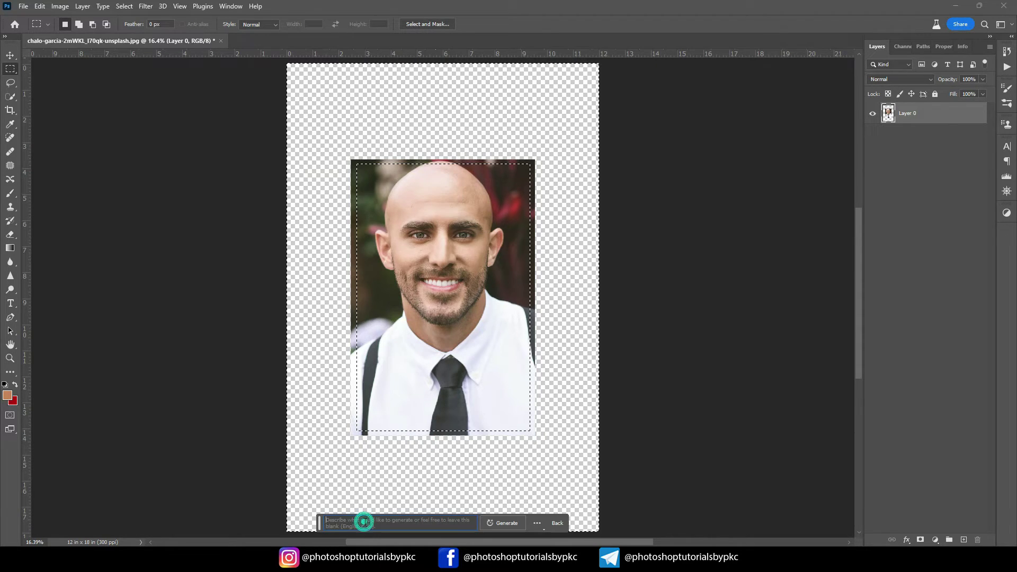
{"action": "left_click", "coordinate": [509, 521]}
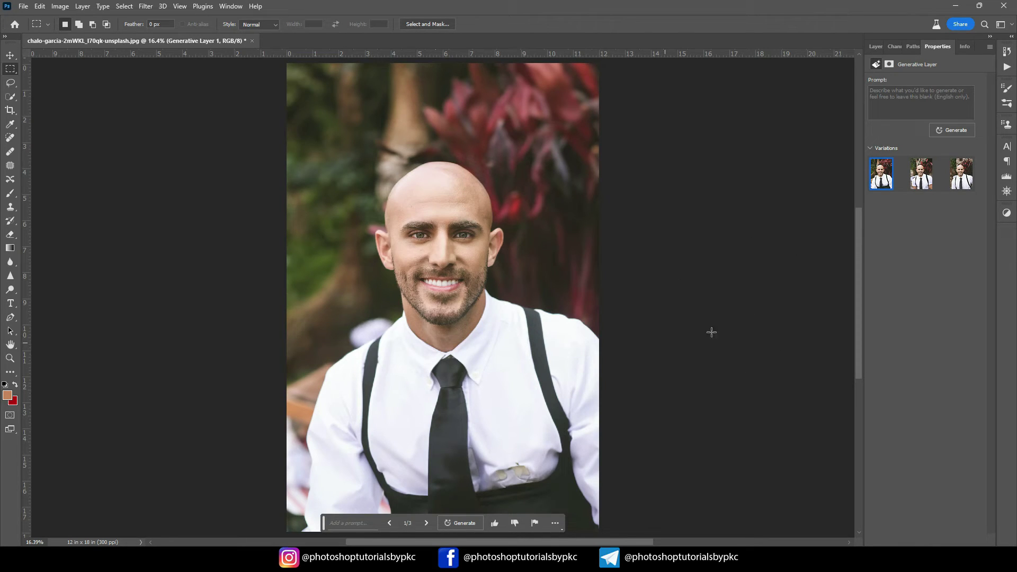
- Compare the three extended-background variations and keep the second one
{"action": "left_click", "coordinate": [922, 179]}
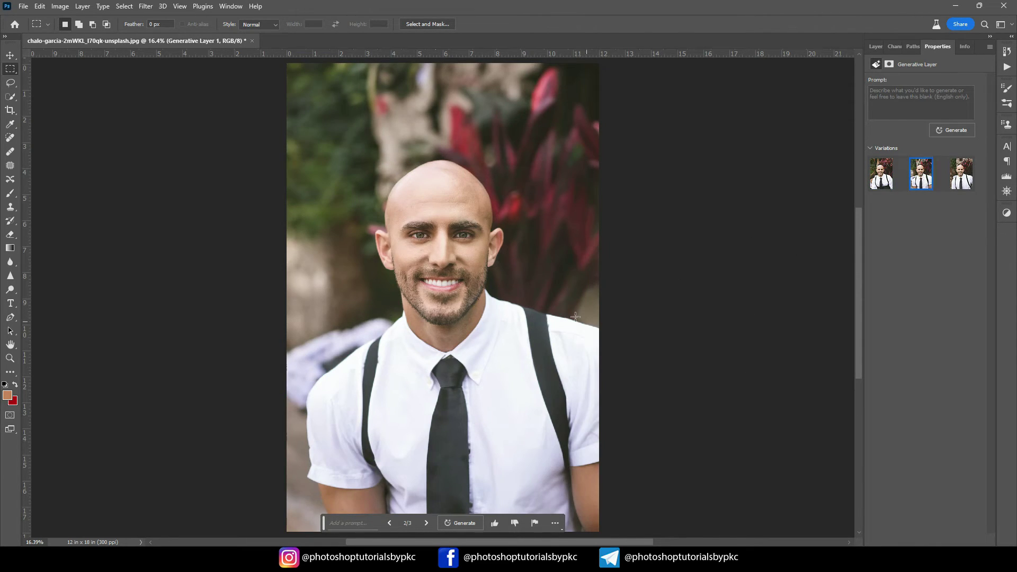
{"action": "left_click", "coordinate": [957, 183]}
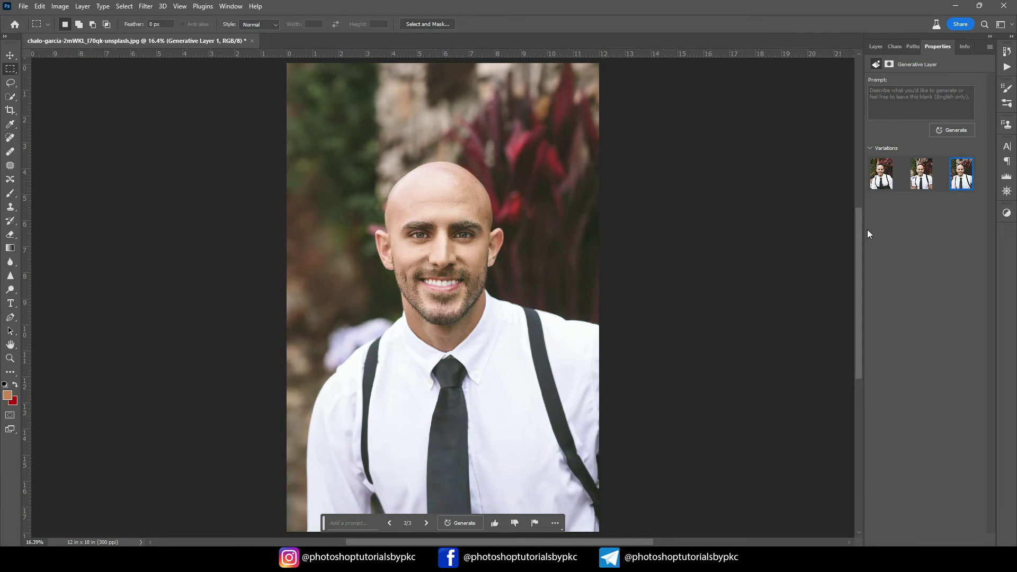
{"action": "left_click", "coordinate": [919, 188]}
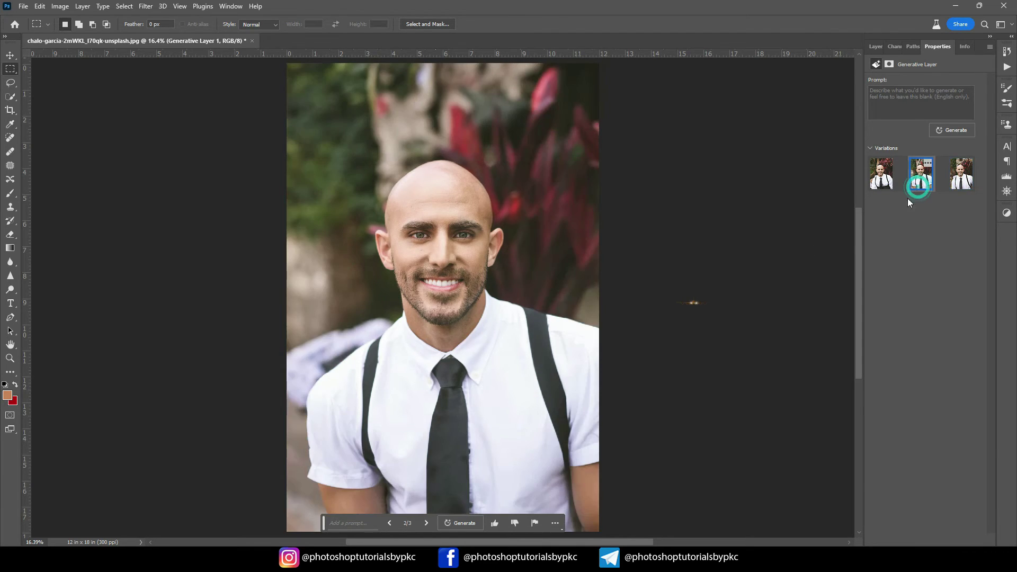
{"action": "scroll", "coordinate": [504, 329], "scroll_direction": "down", "scroll_amount": 1}
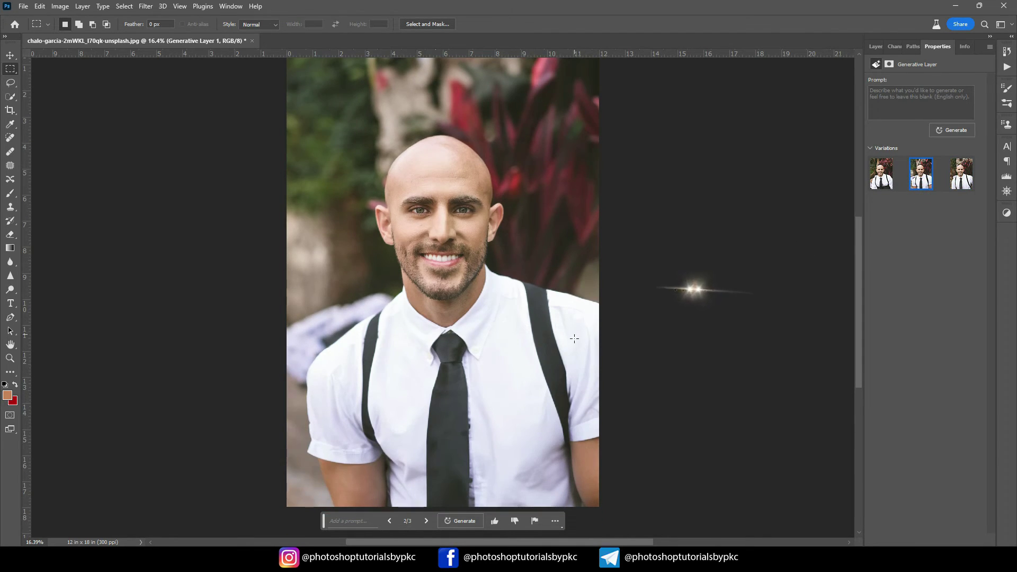